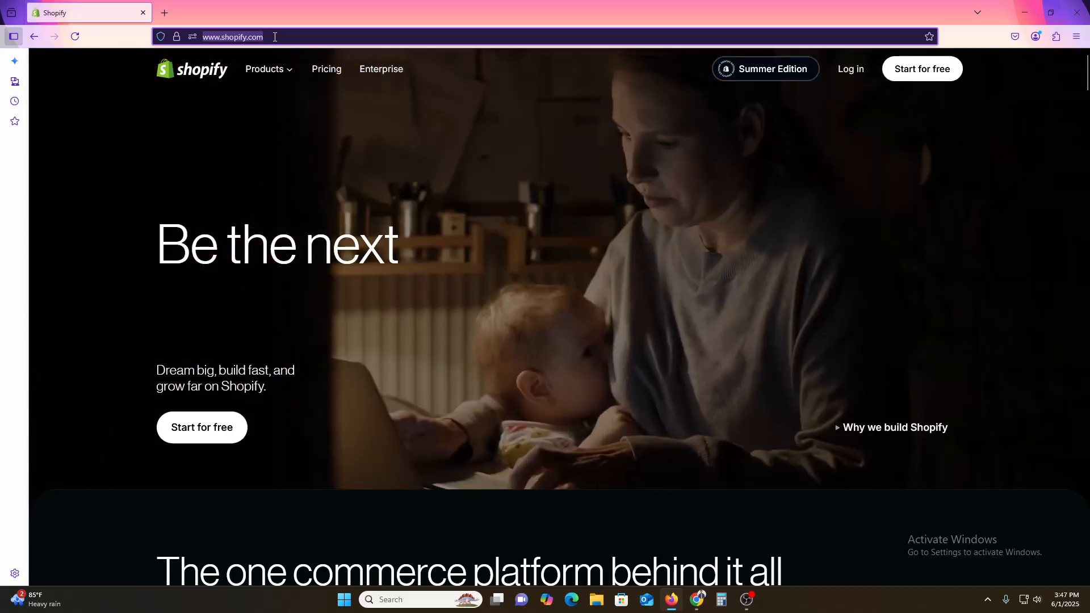
left_click(279, 40)
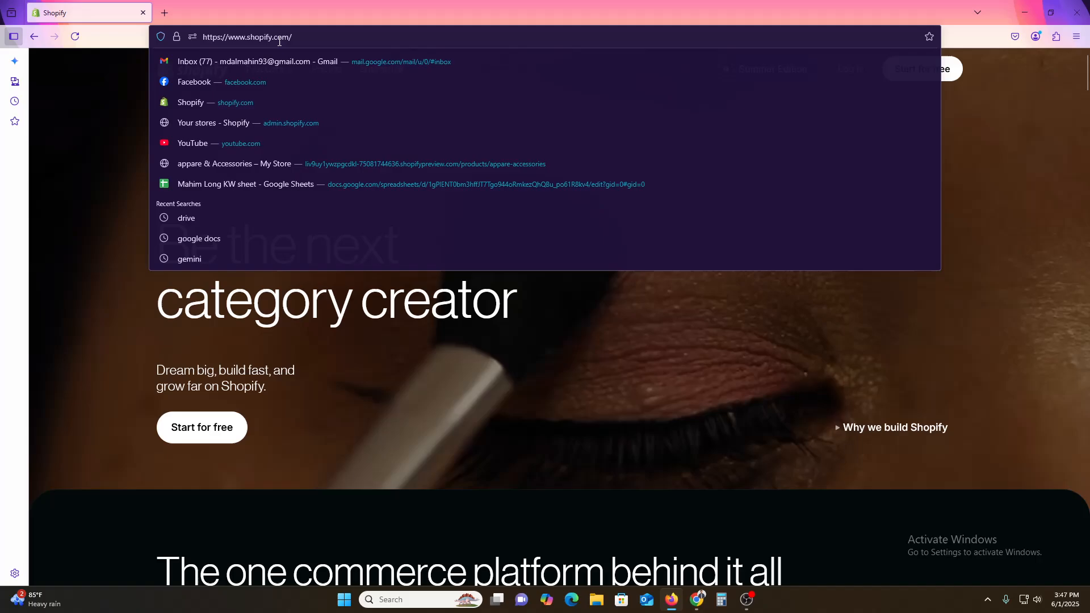
type("login")
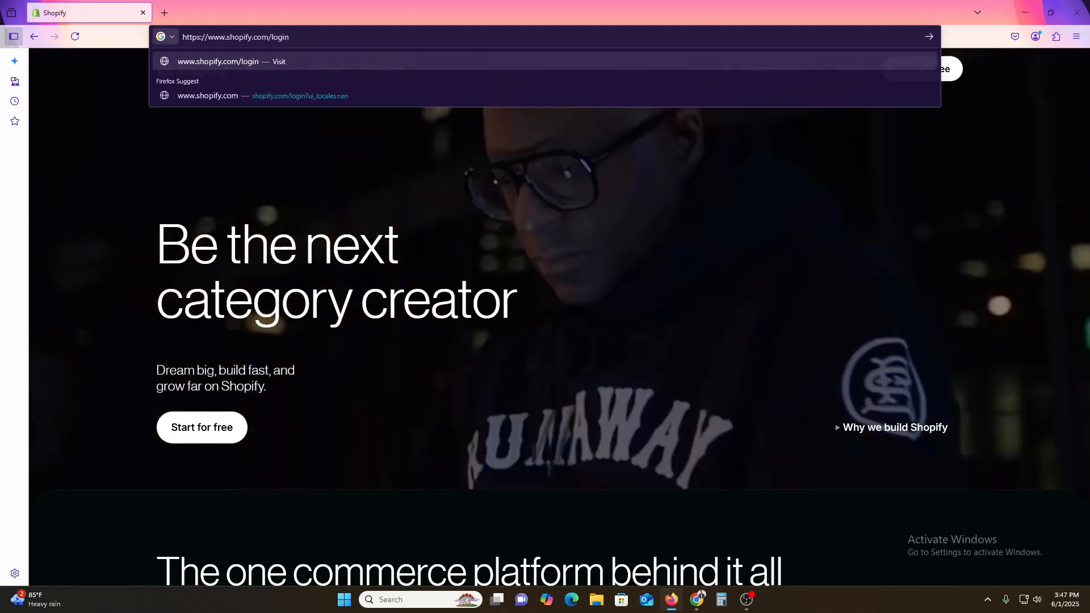
key("Return")
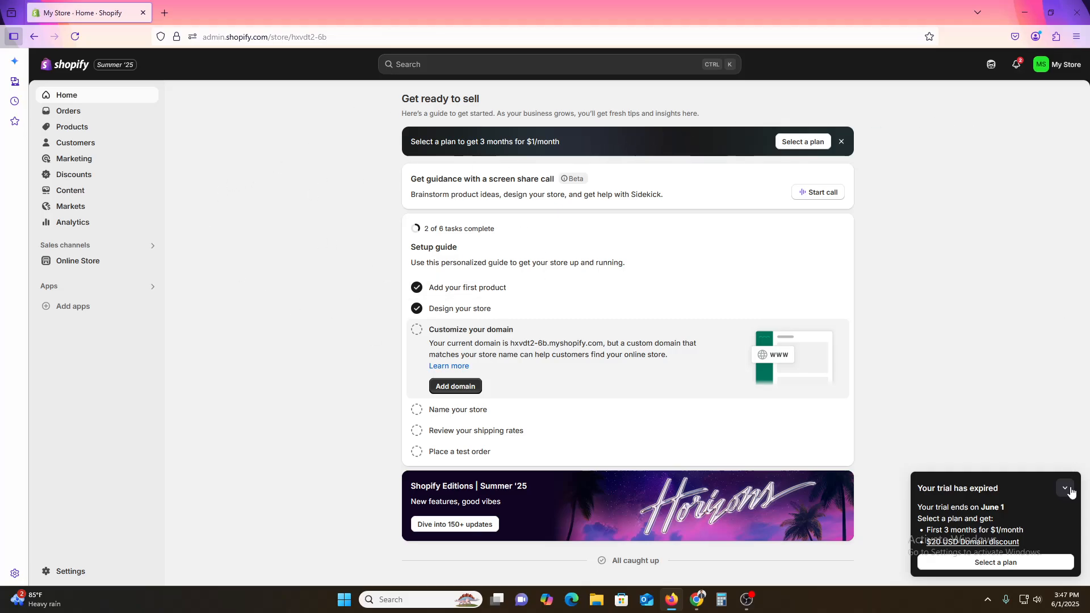
left_click(1065, 488)
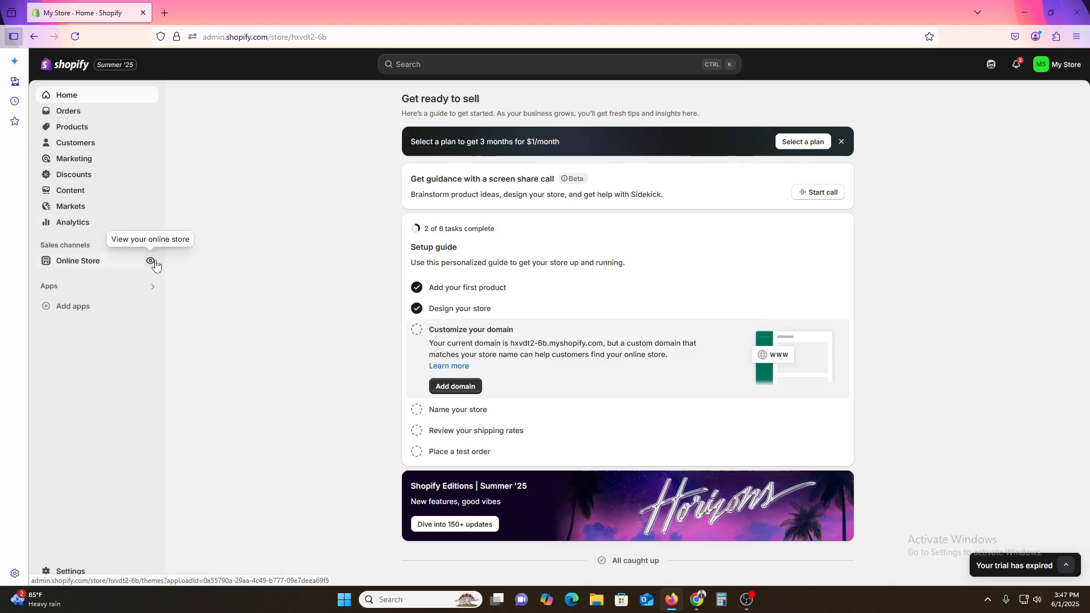
Step: View the live online store and examine the VOYA 53 product page linked from the featured products
left_click(150, 261)
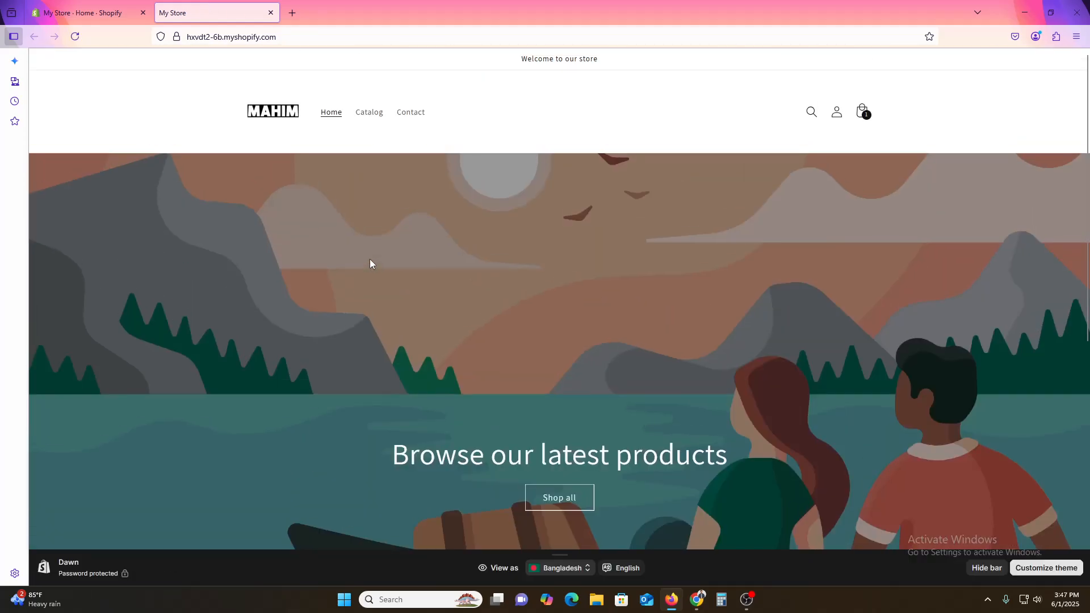
scroll(370, 260, "down", 6)
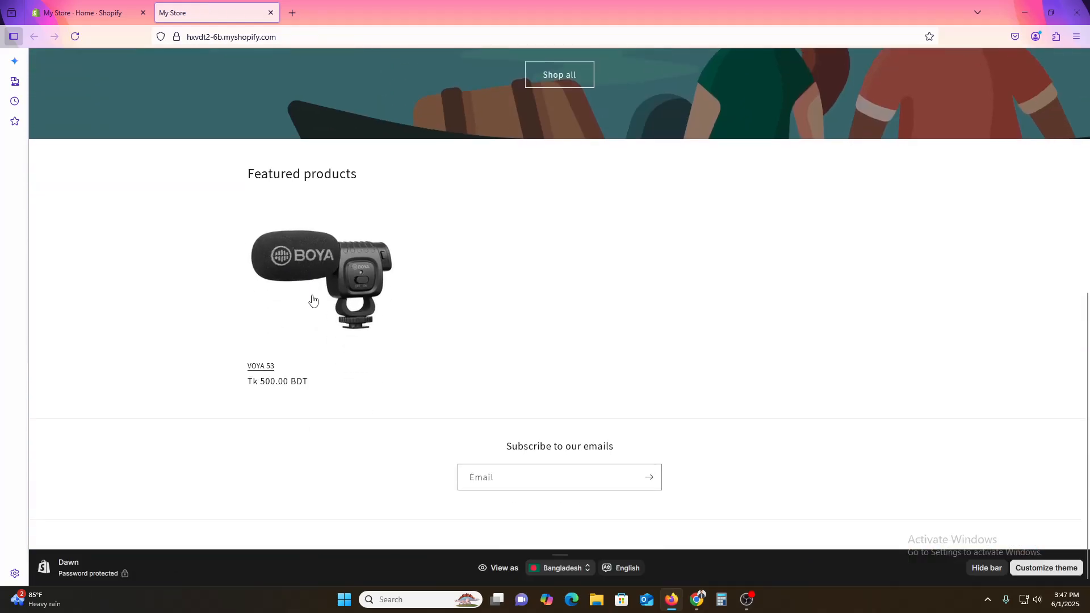
scroll(312, 299, "up", 6)
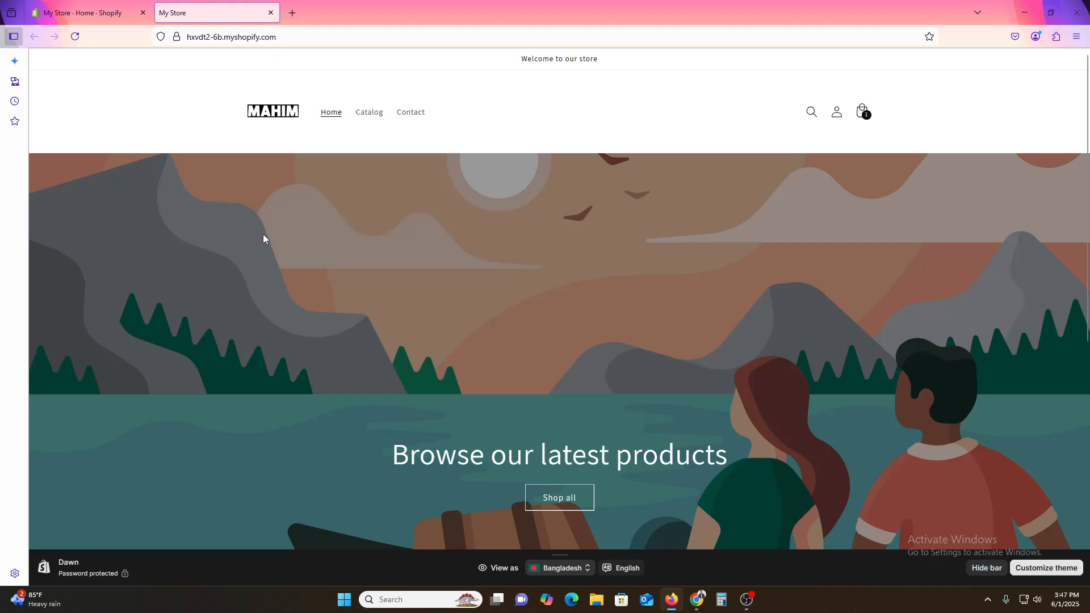
scroll(263, 235, "down", 6)
left_click(273, 309)
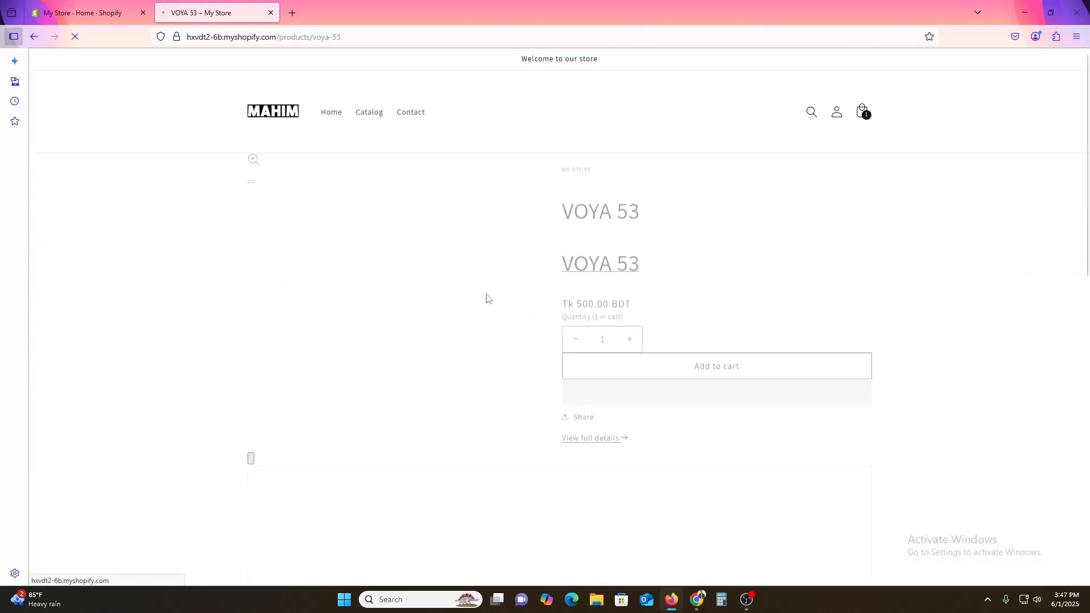
scroll(659, 399, "down", 3)
scroll(469, 417, "up", 3)
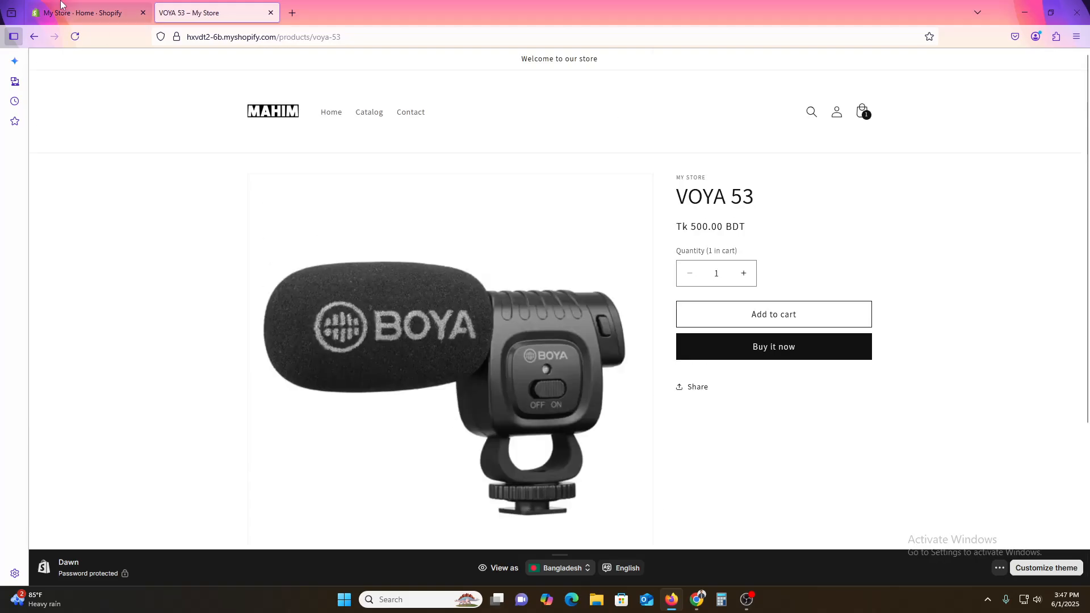
left_click(78, 5)
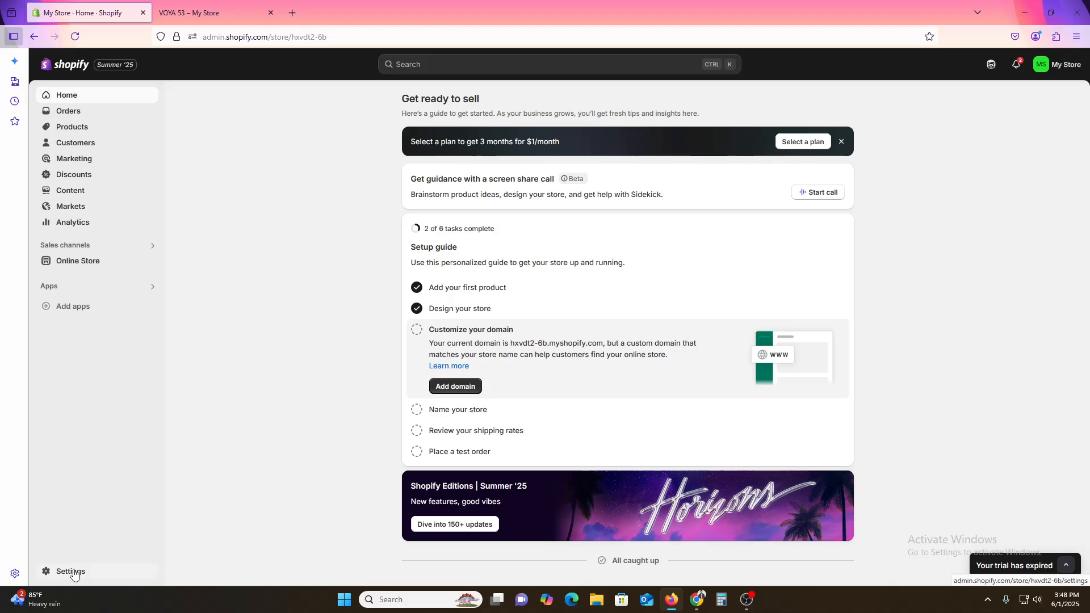
left_click(226, 4)
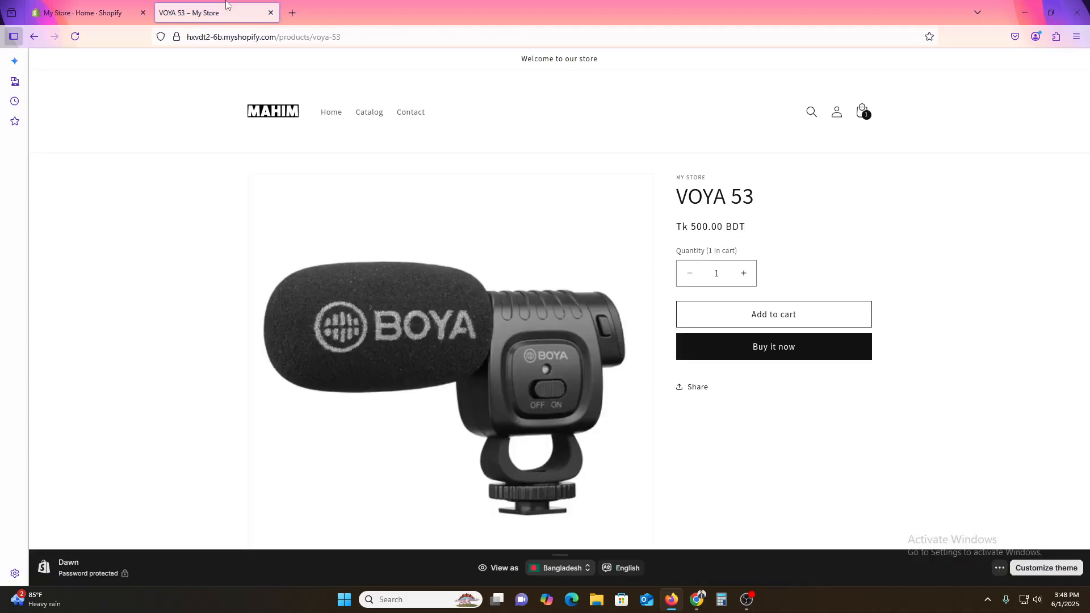
scroll(571, 436, "down", 3)
scroll(574, 433, "up", 3)
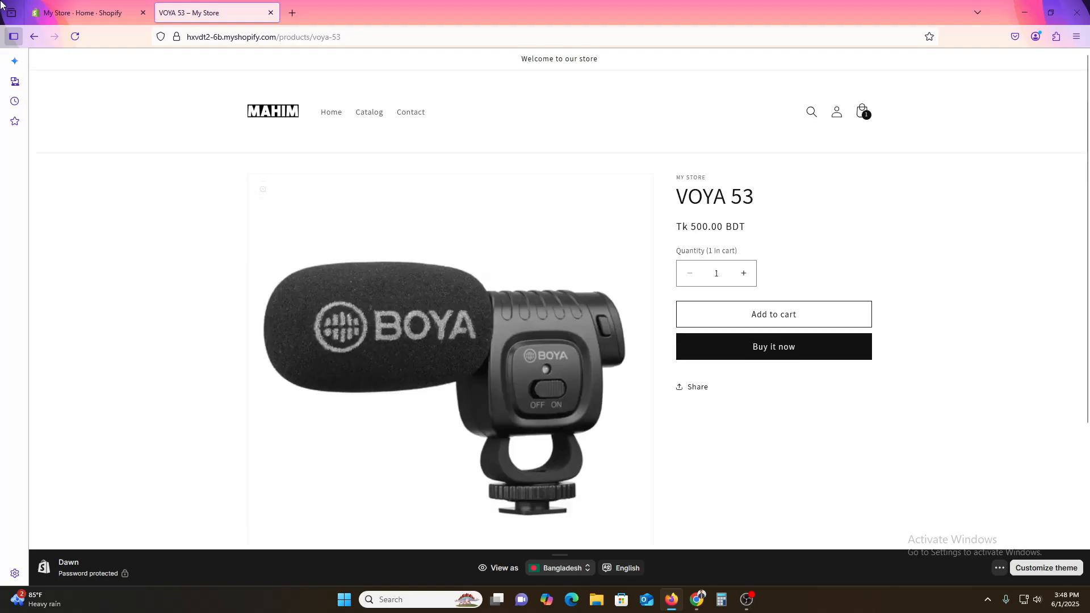
Step: Open the VOYA 53 product in the store admin and review its details down to the search engine listing
left_click(89, 4)
left_click(72, 128)
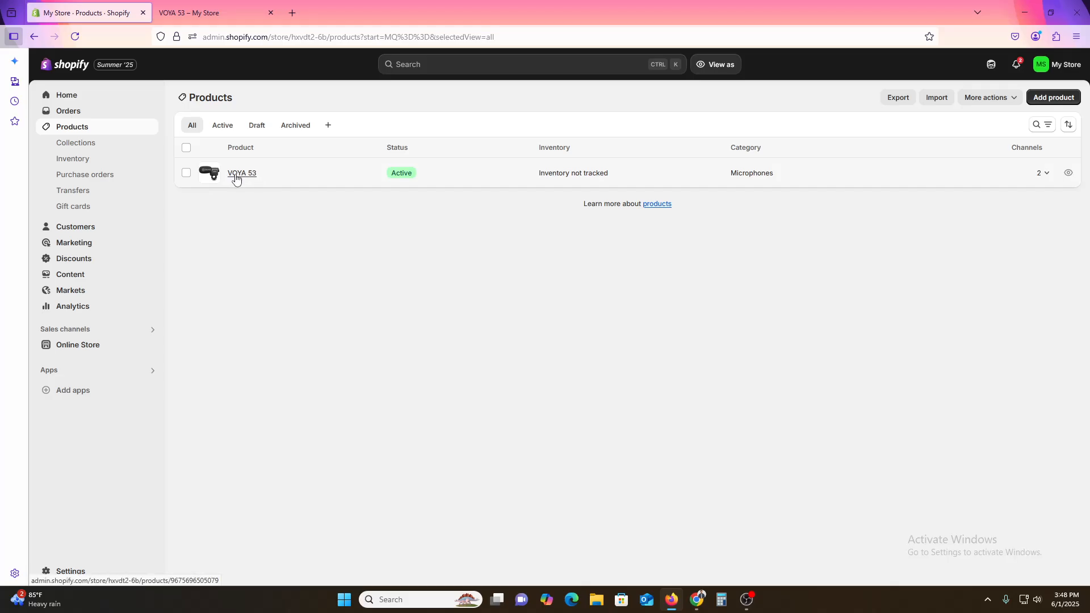
left_click(236, 179)
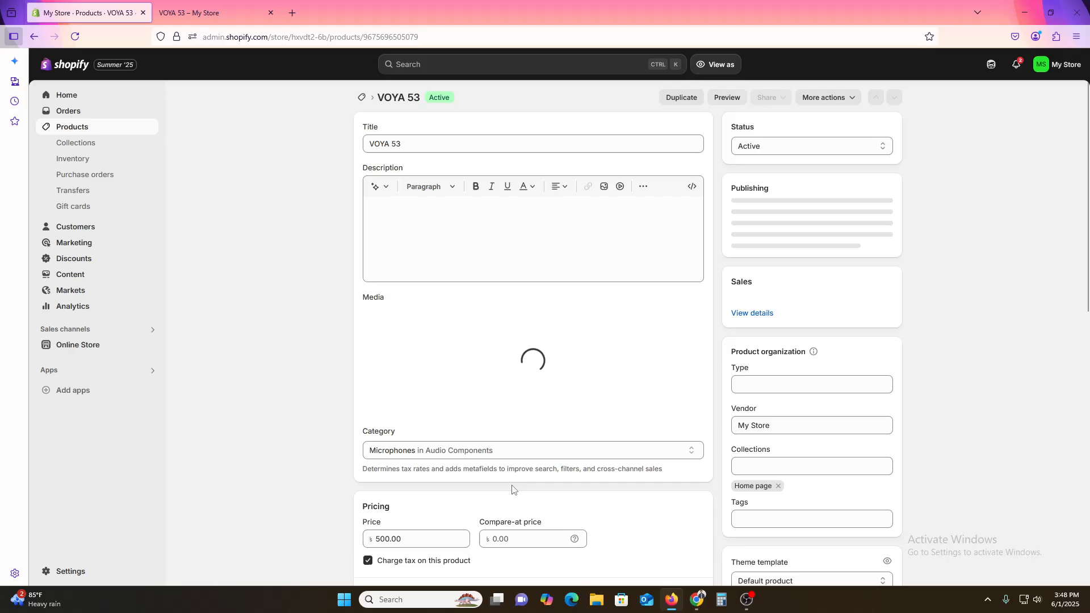
scroll(527, 509, "down", 15)
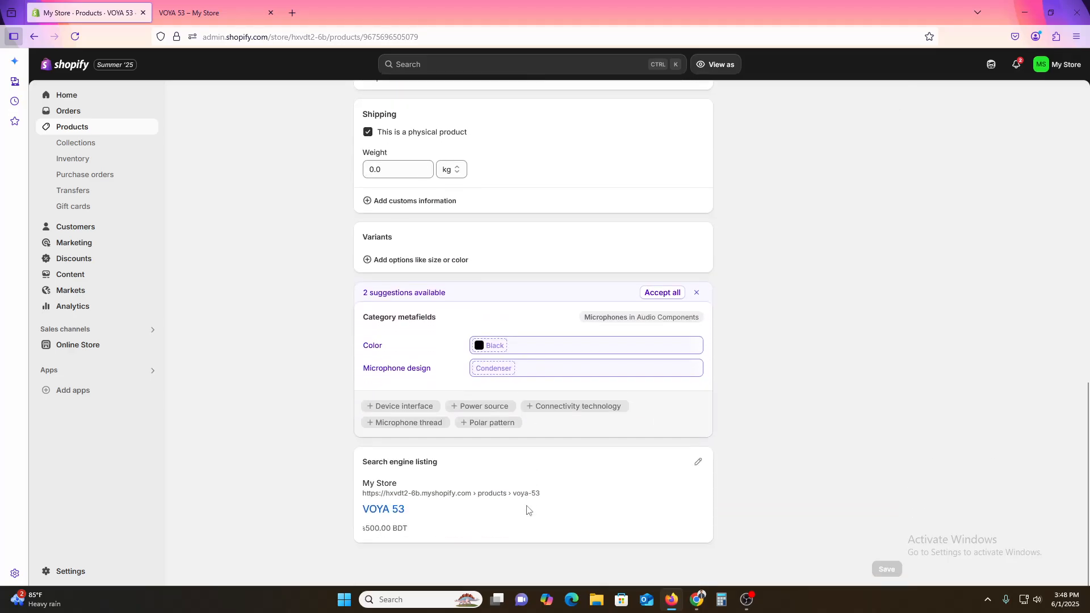
scroll(512, 517, "up", 2)
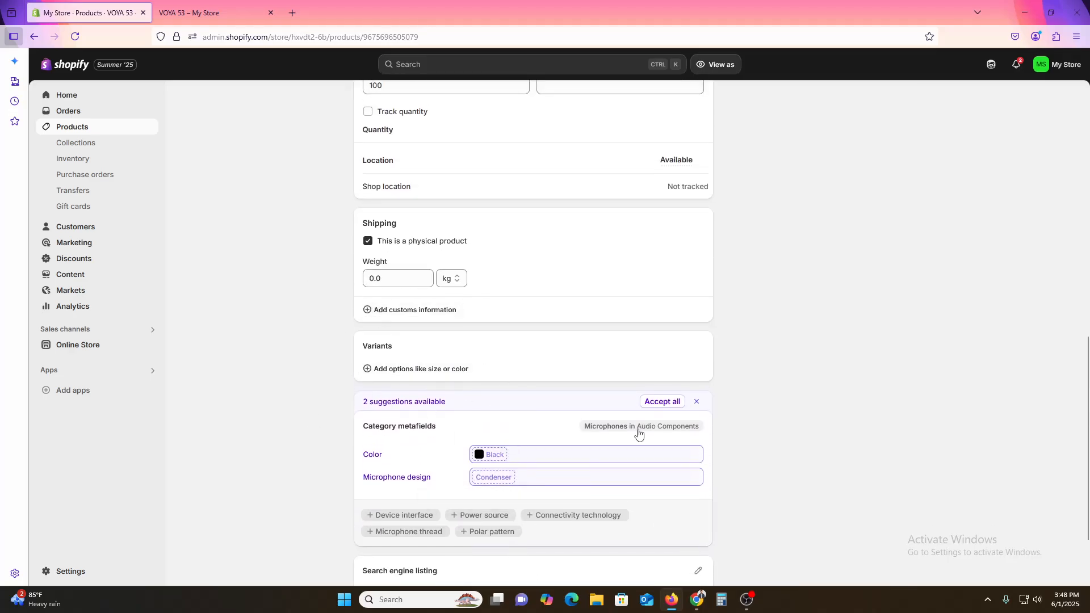
scroll(387, 453, "up", 2)
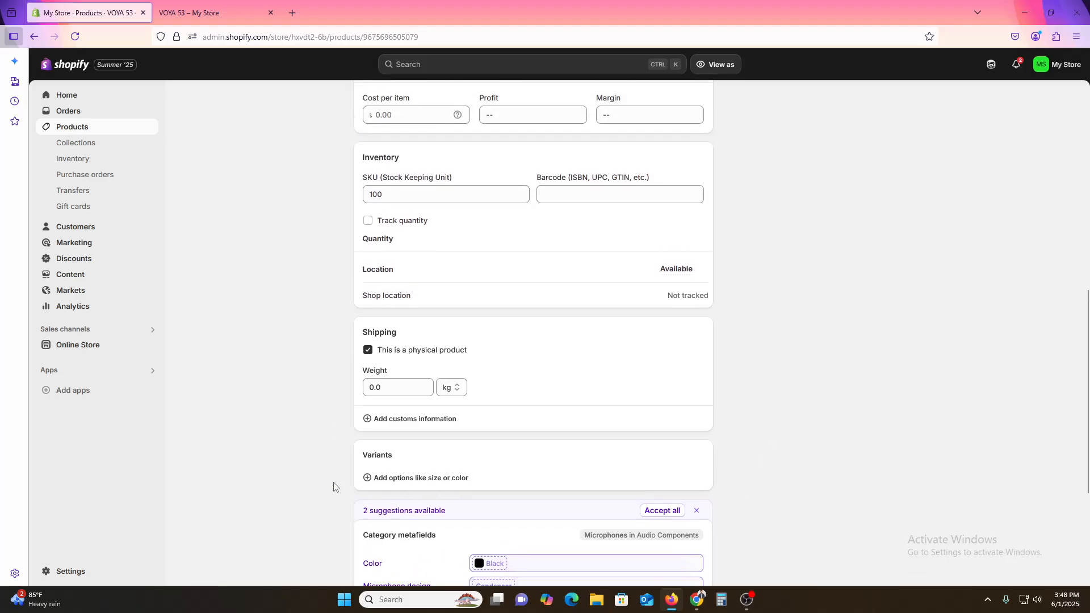
scroll(730, 543, "up", 4)
scroll(761, 537, "up", 5)
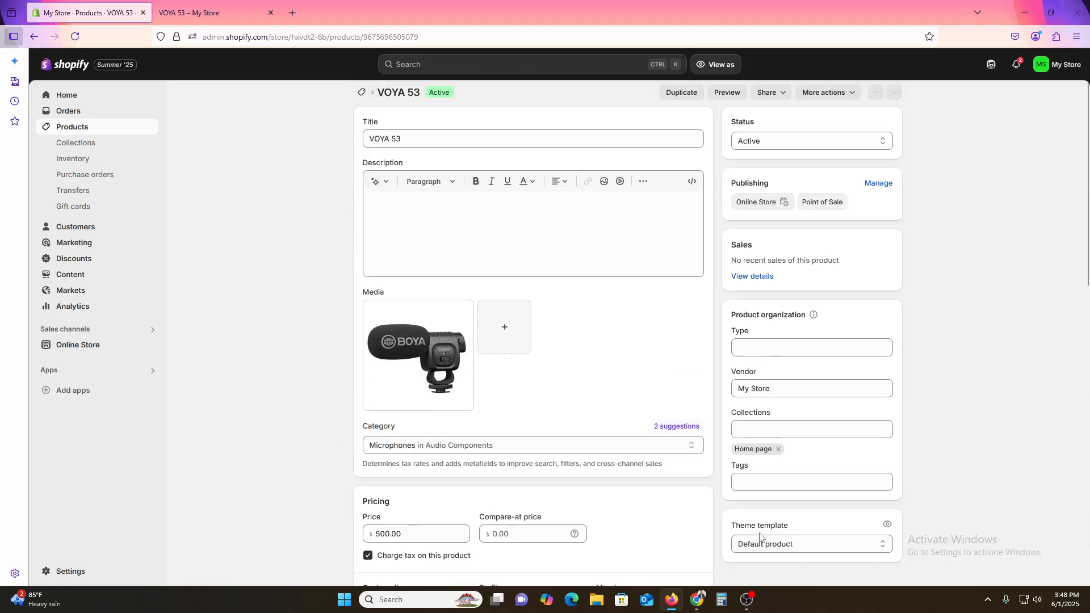
scroll(852, 481, "down", 12)
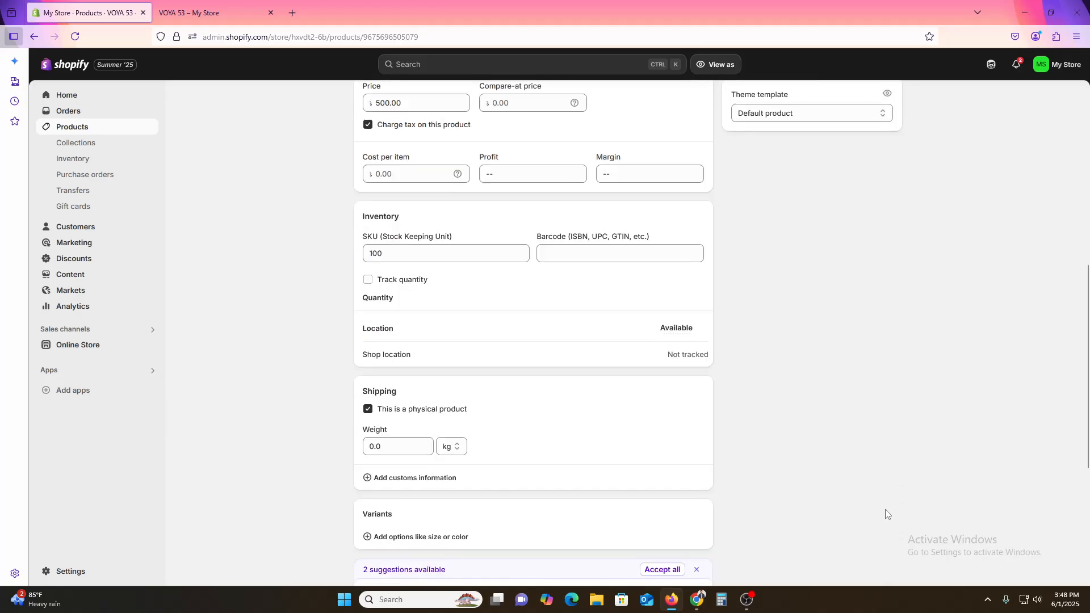
scroll(670, 513, "down", 1)
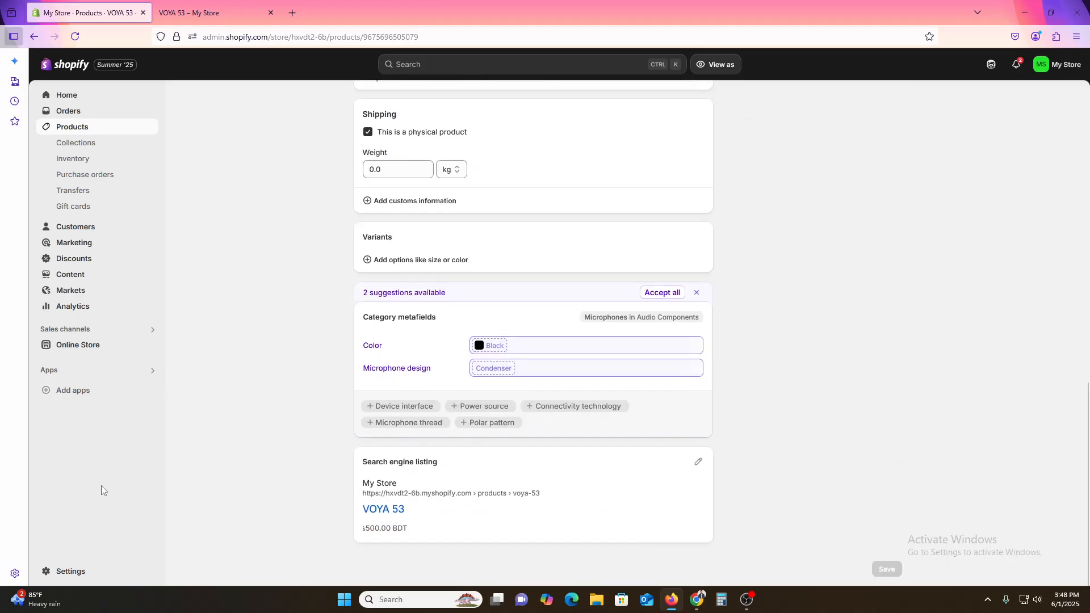
Step: Open the Custom data settings of the store, where metafield definitions are managed
left_click(70, 572)
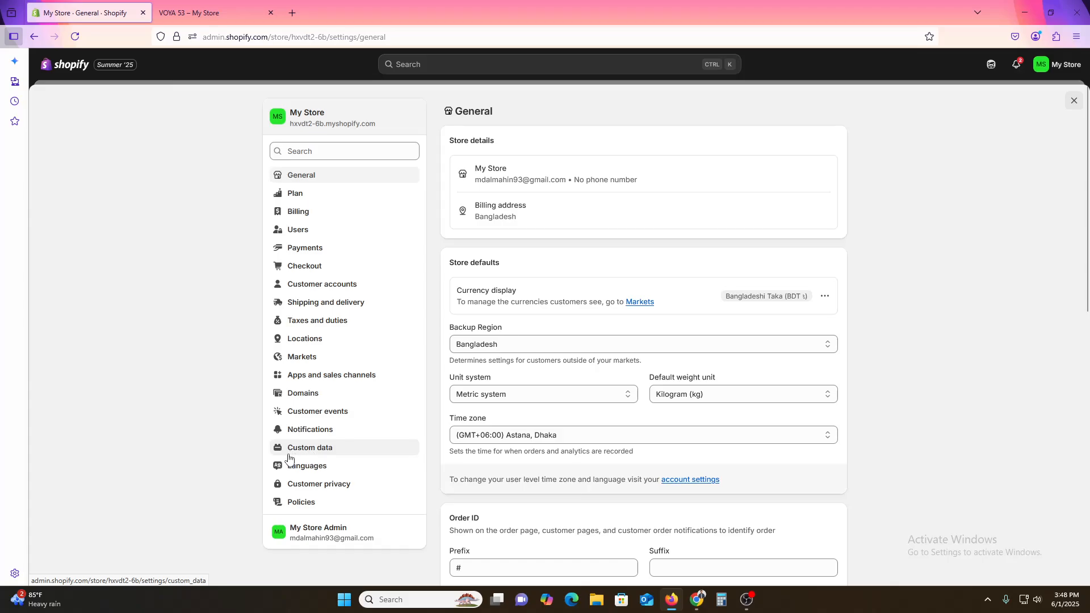
left_click(311, 449)
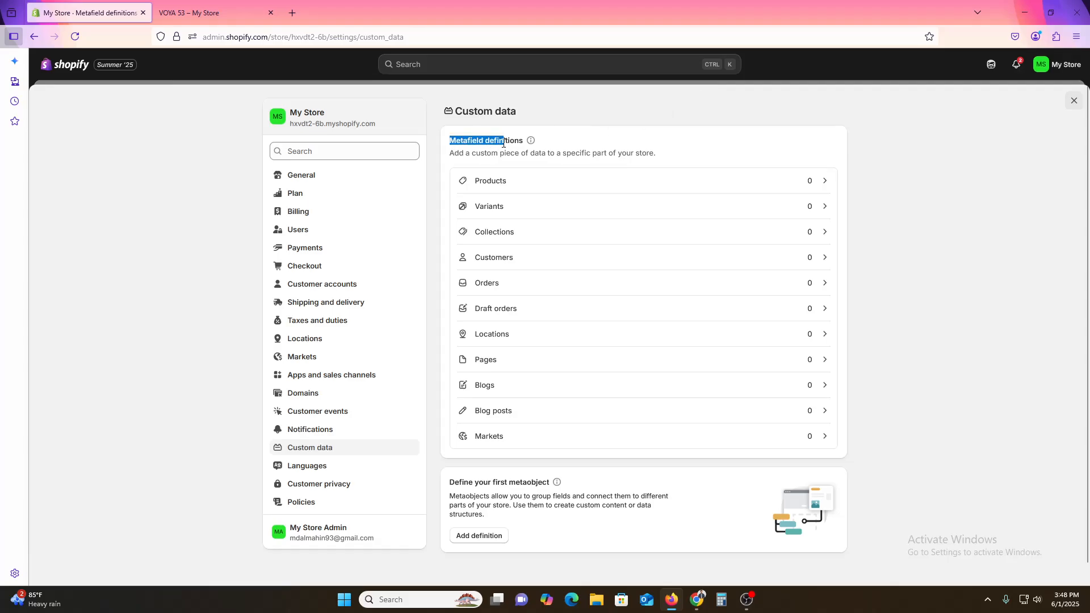
left_click_drag(521, 141, 537, 143)
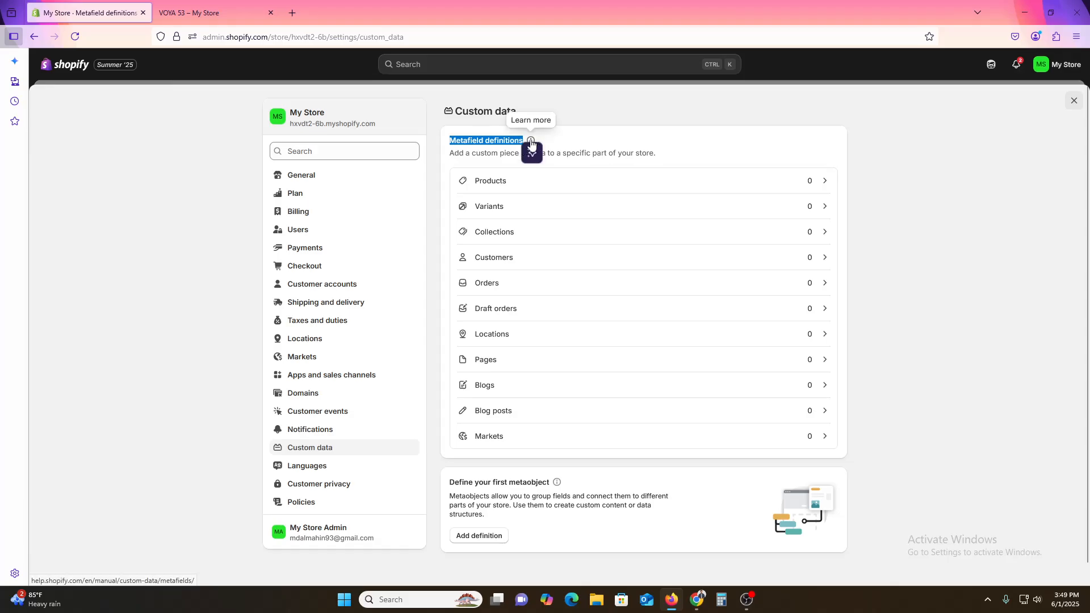
Step: Open the help article on metafields, read through its explanation, and return to the Custom data settings
left_click(532, 142)
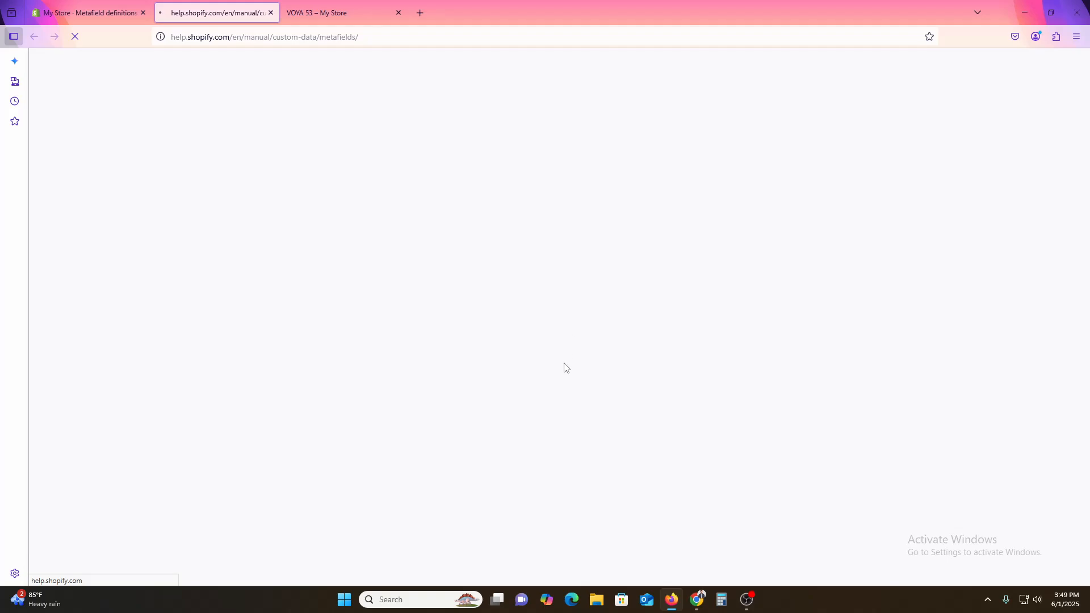
left_click(91, 13)
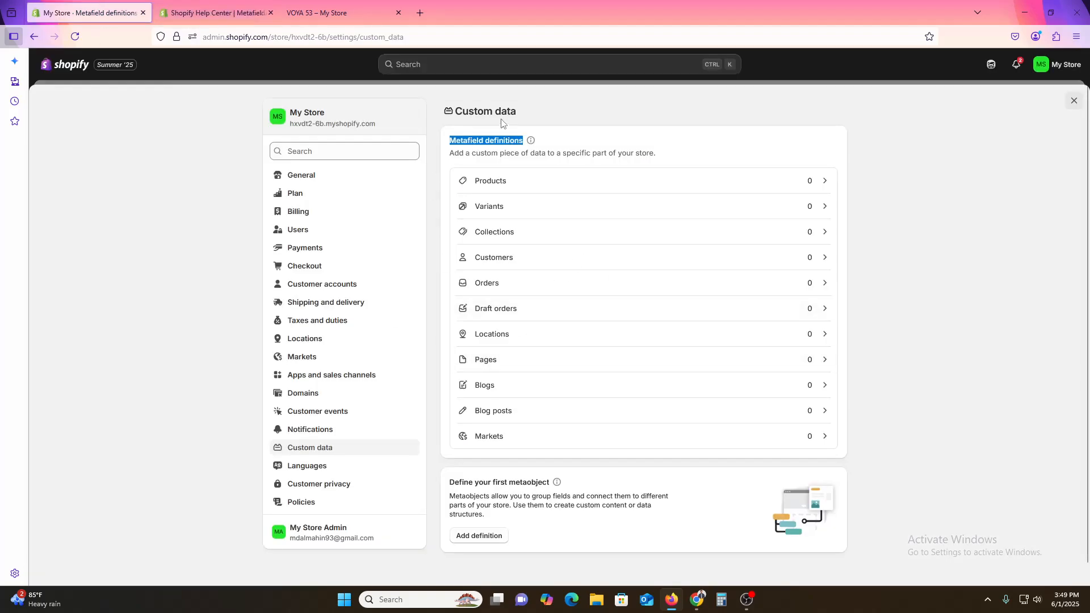
left_click(182, 3)
scroll(341, 284, "down", 7)
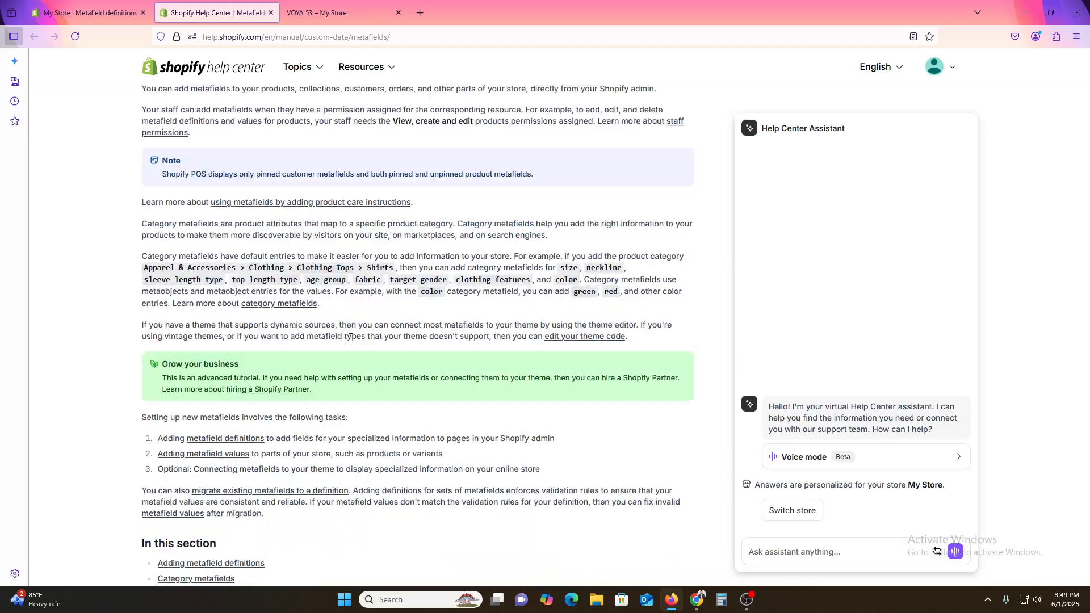
scroll(372, 350, "up", 4)
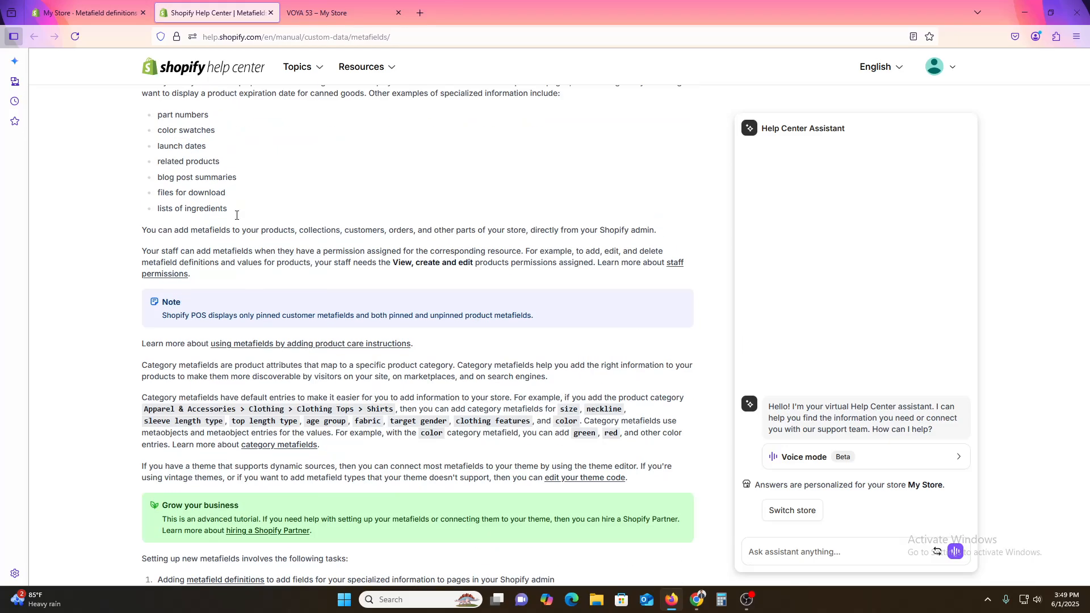
scroll(197, 281, "up", 3)
left_click(102, 11)
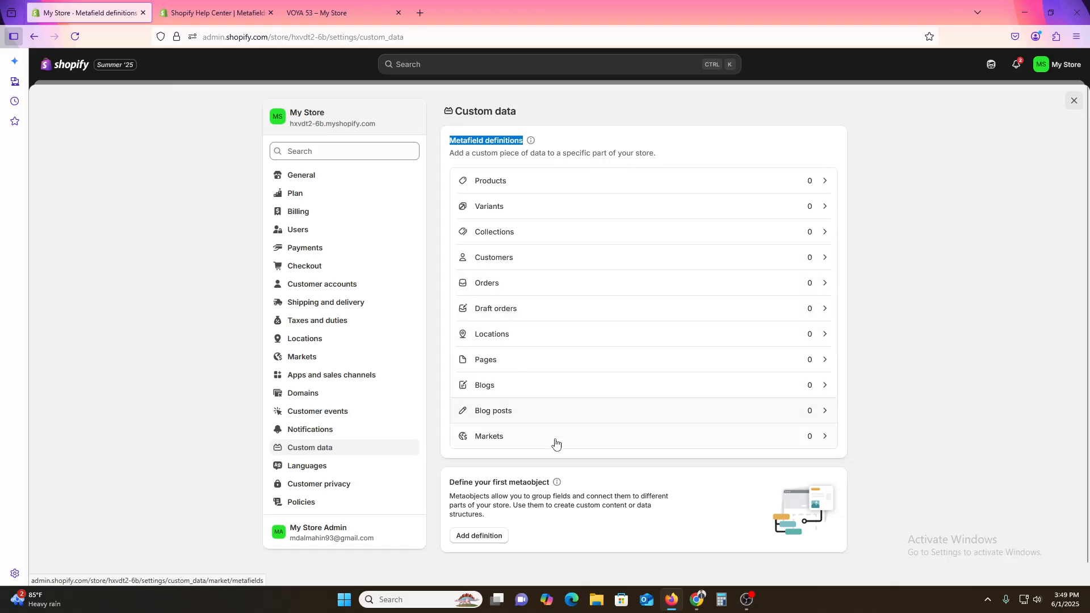
Step: Start a new metaobject definition named VIDEOMAHIM with the description DEMO
left_click(480, 537)
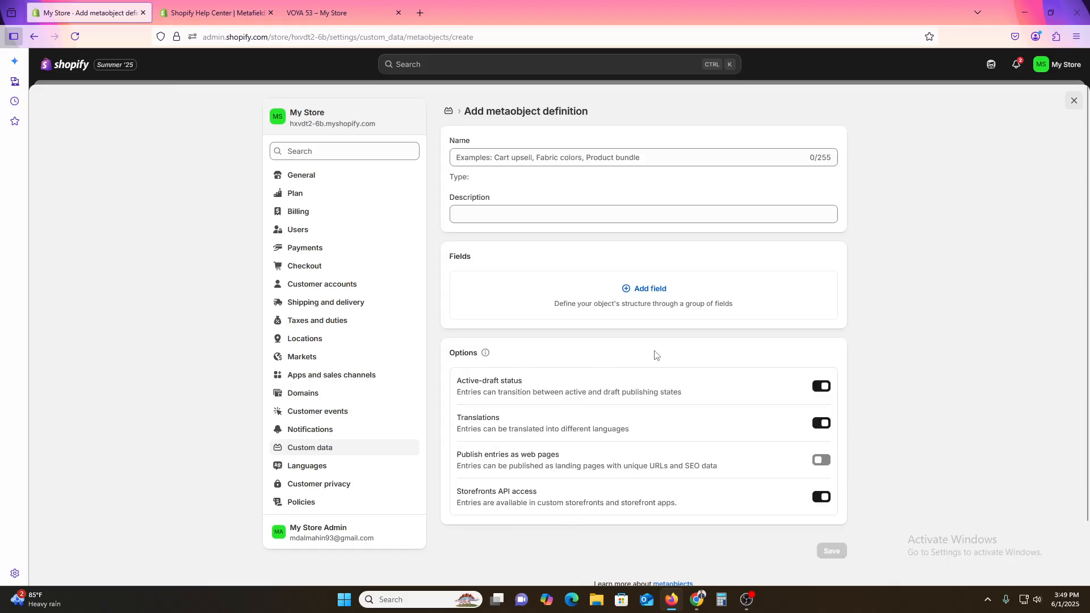
left_click(503, 149)
type("VIDEO MAHIM")
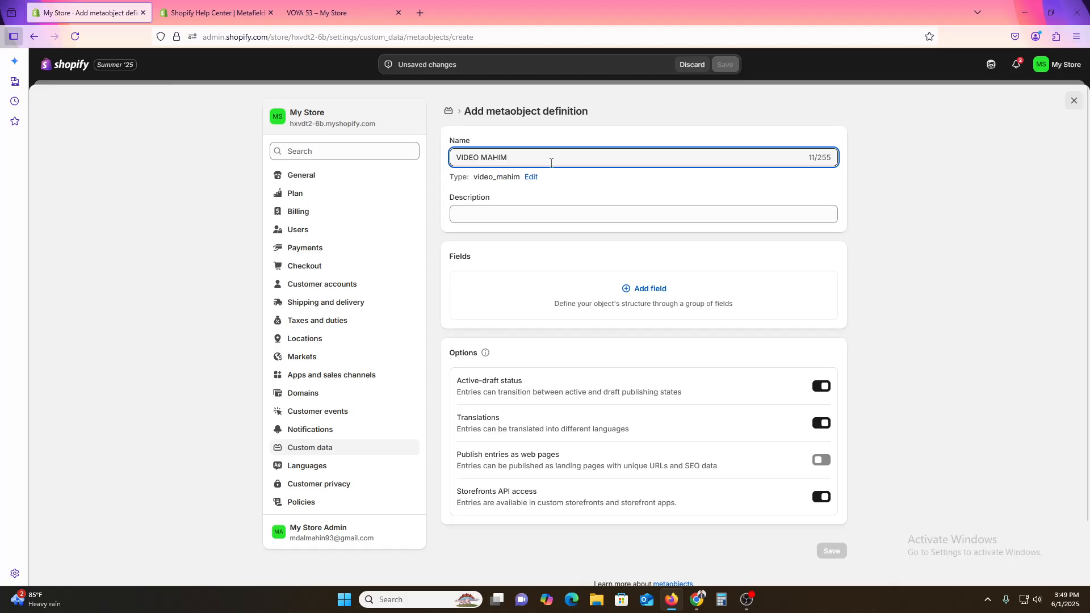
key("BackSpace")
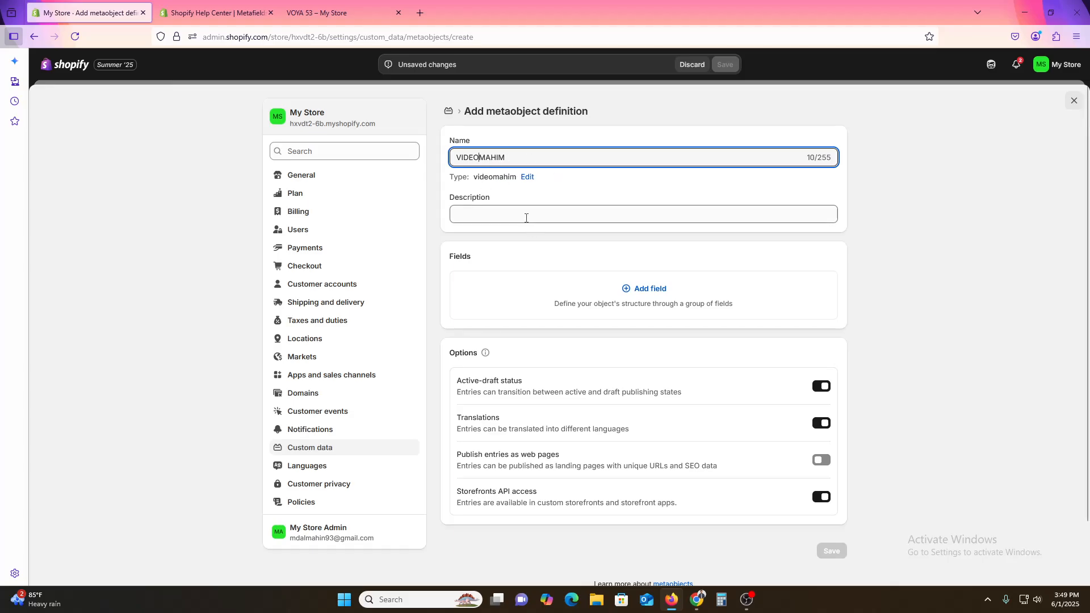
left_click(526, 216)
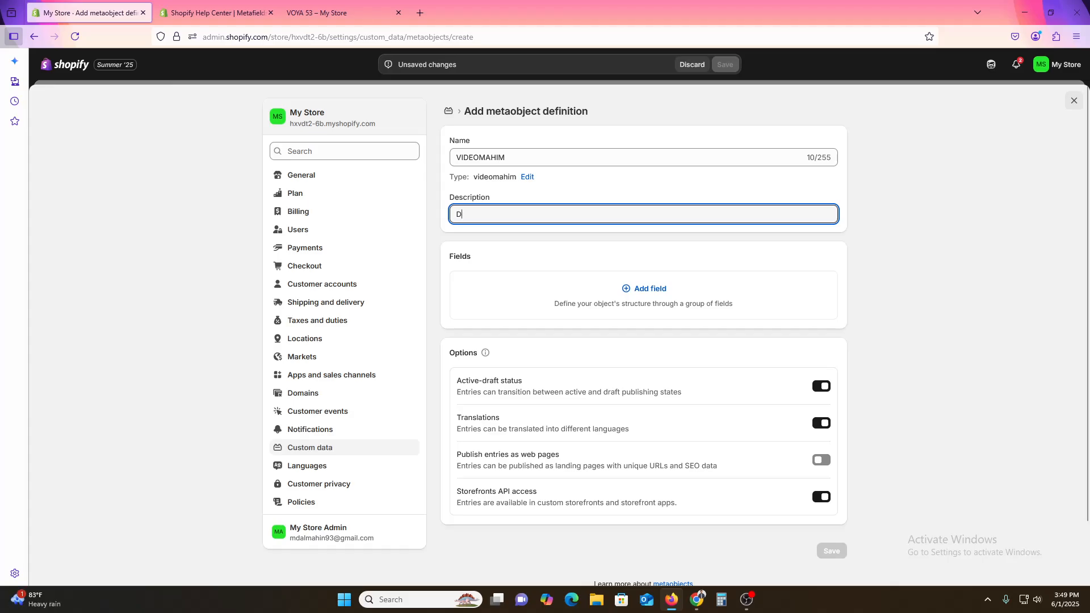
Step: Add a File field named VIDEO1 with the description DEMO to the metaobject definition and save the definition
left_click(549, 310)
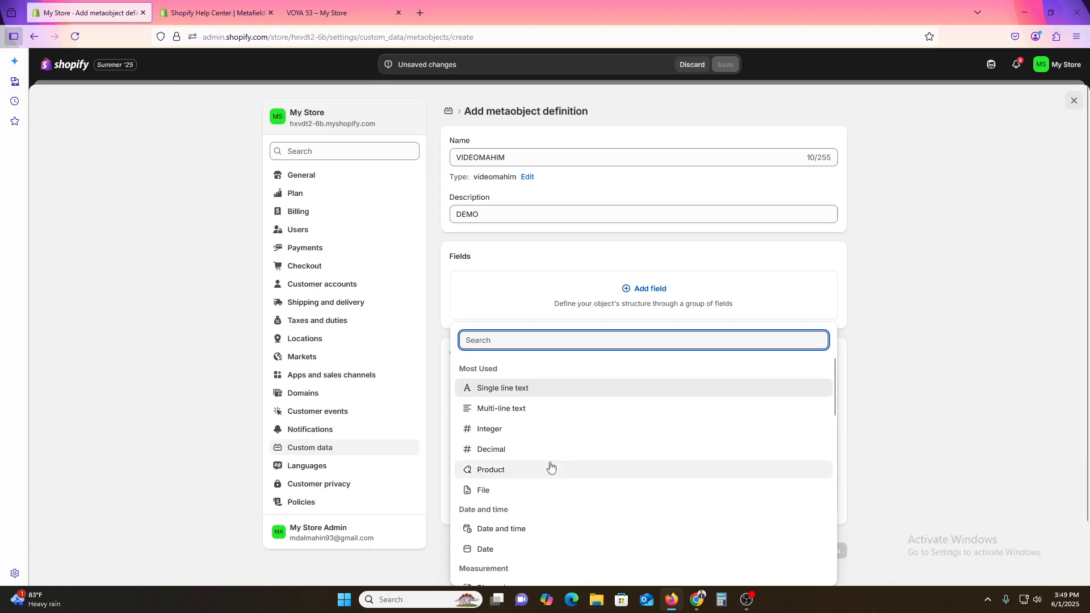
scroll(527, 496, "down", 3)
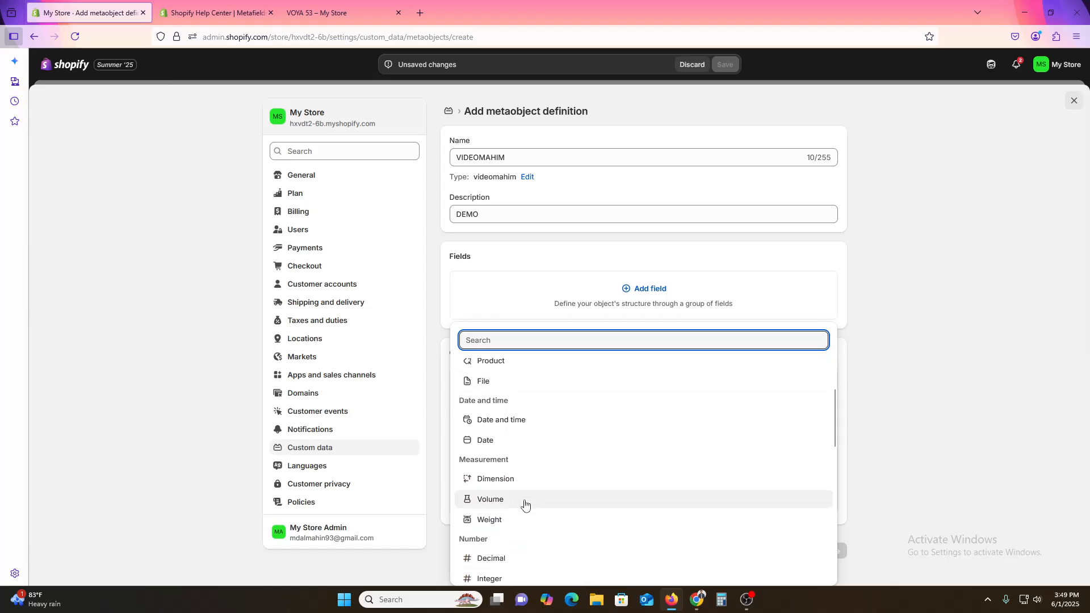
scroll(566, 521, "up", 3)
left_click(489, 489)
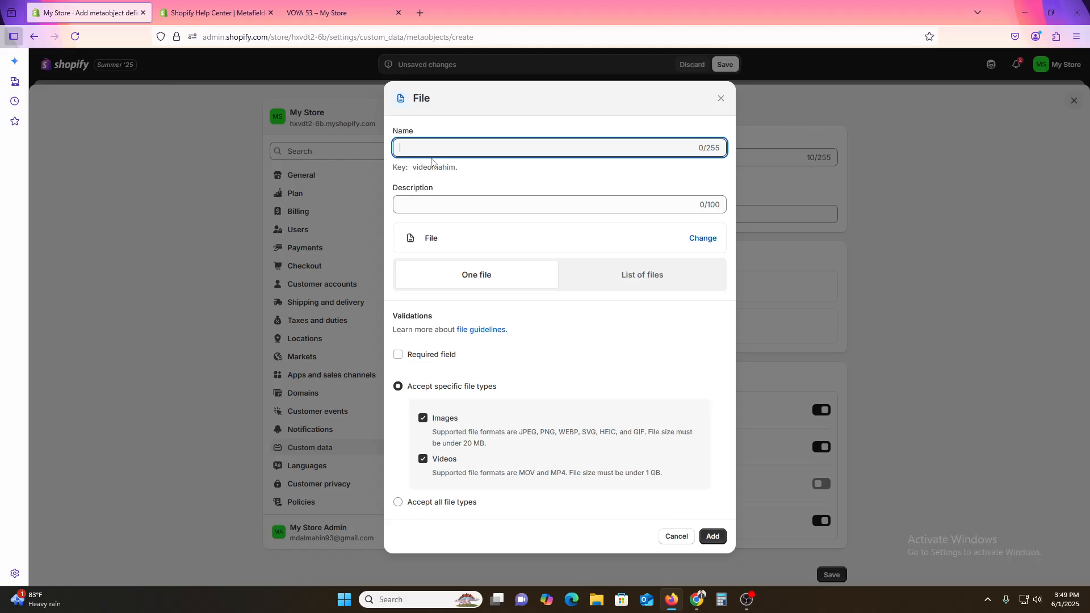
type("VIDEO1")
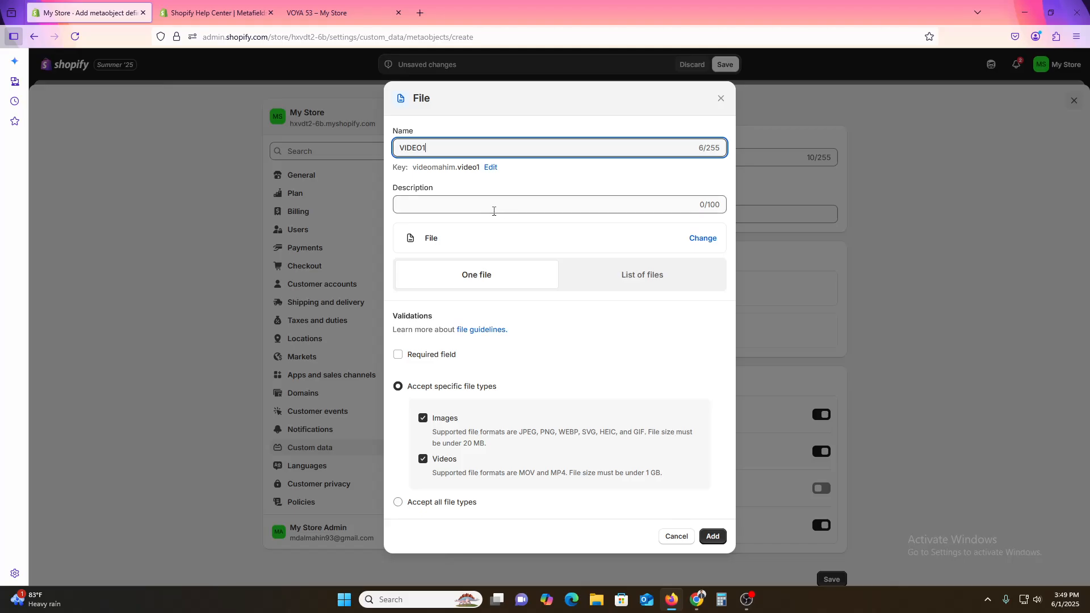
left_click(471, 211)
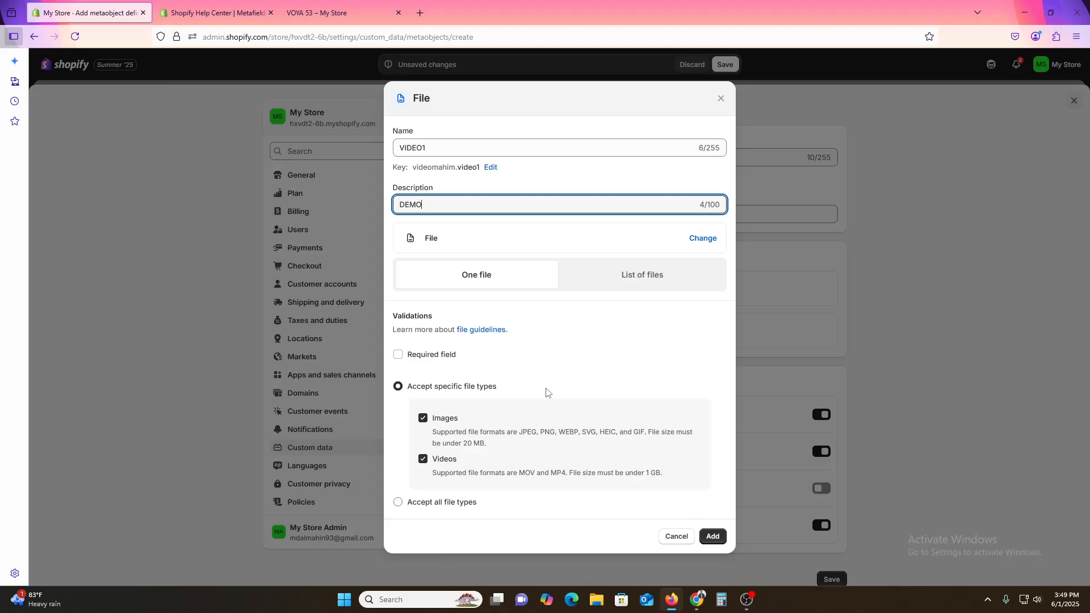
left_click_drag(401, 315, 437, 319)
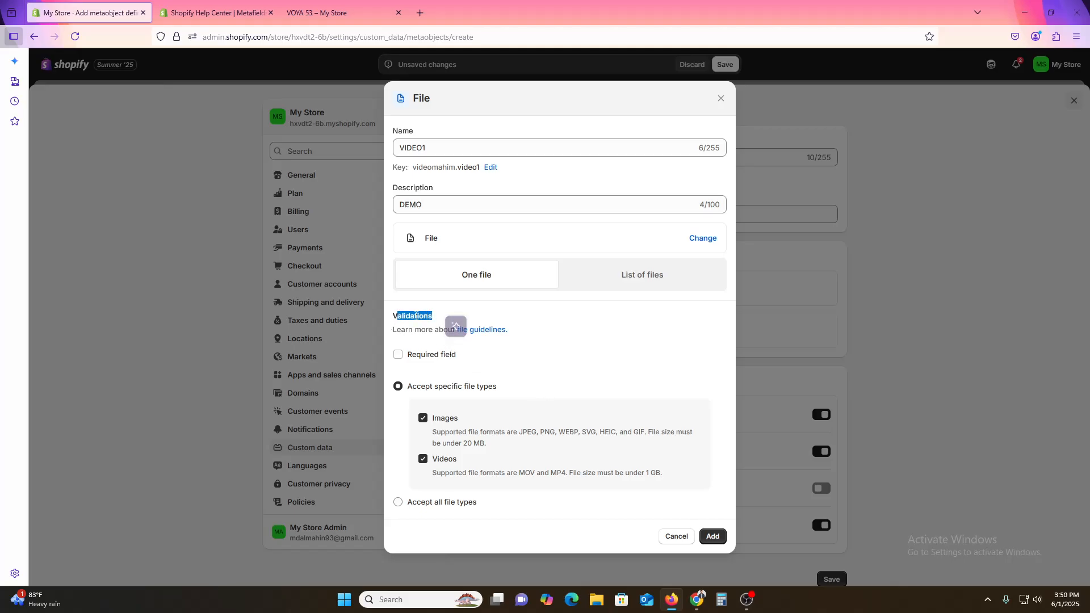
left_click(416, 313)
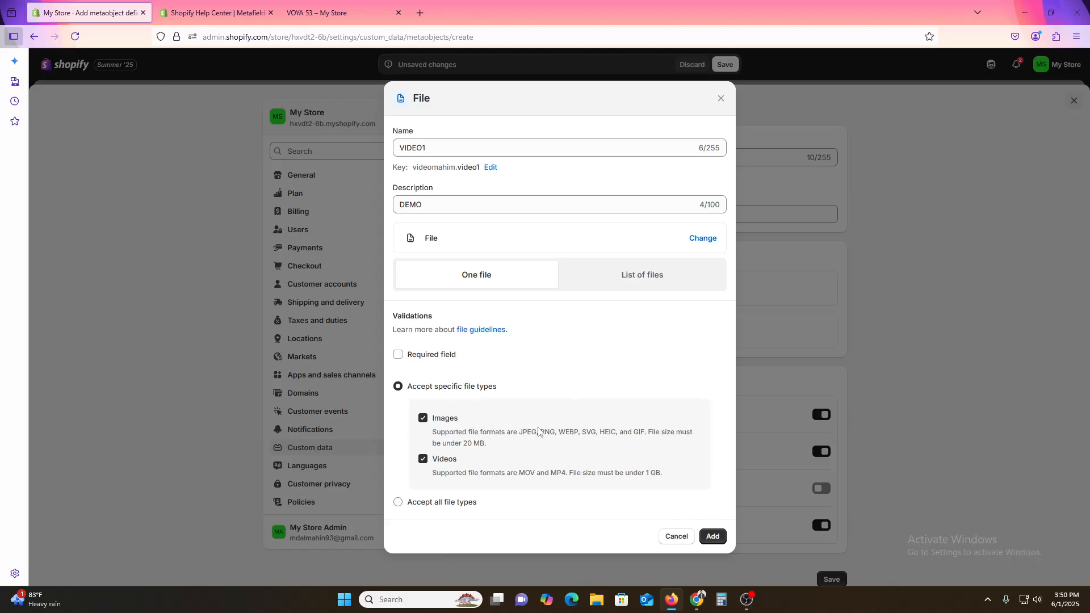
left_click(713, 536)
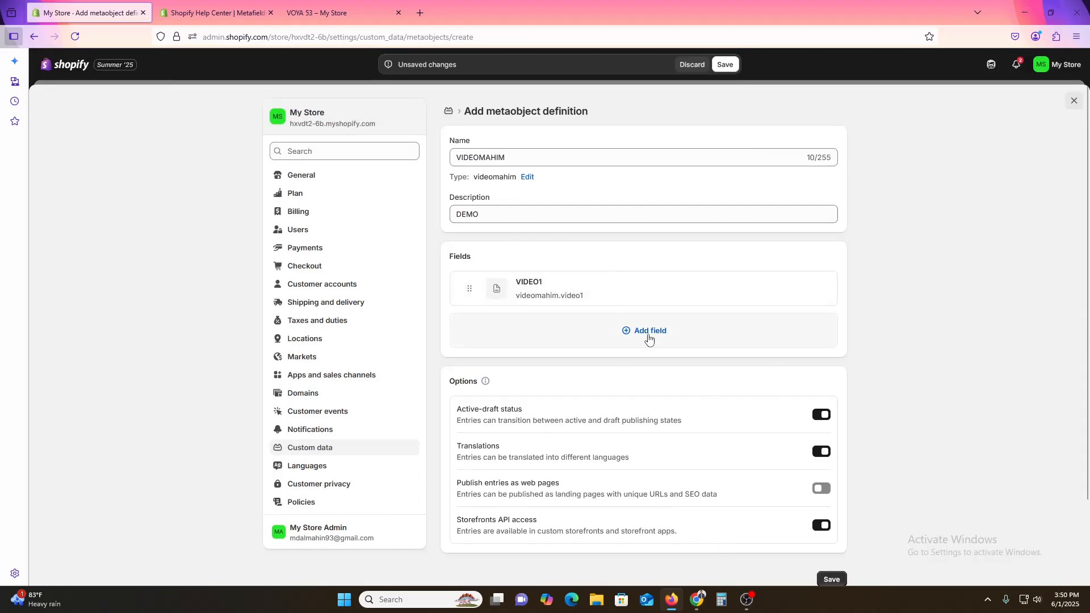
scroll(647, 339, "down", 2)
left_click(829, 483)
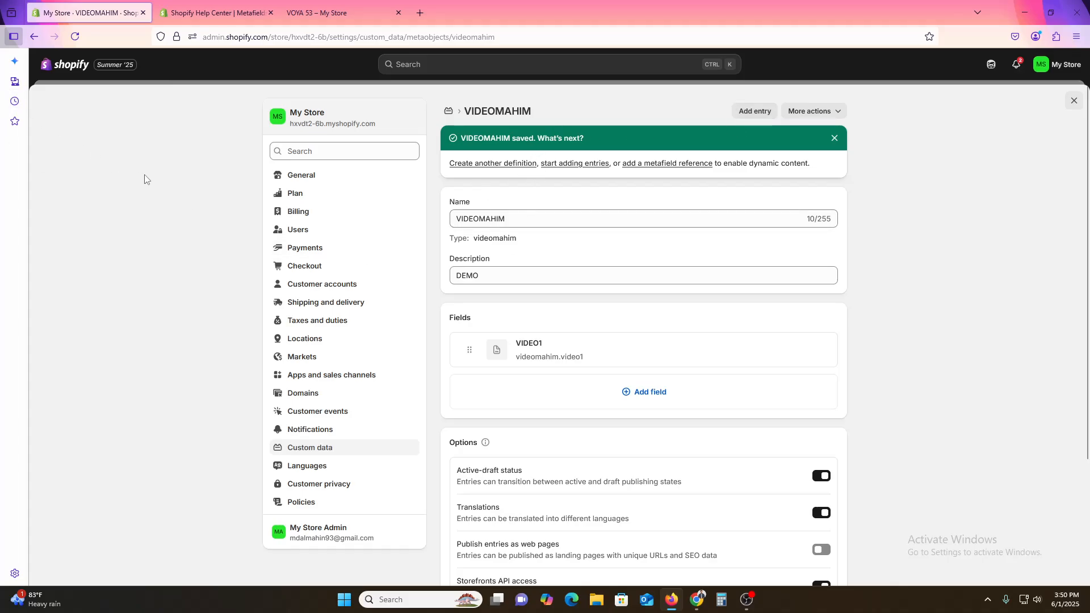
Step: Leave the settings, reopen the VOYA 53 product from the product list, and look through its page for metafields
left_click(215, 61)
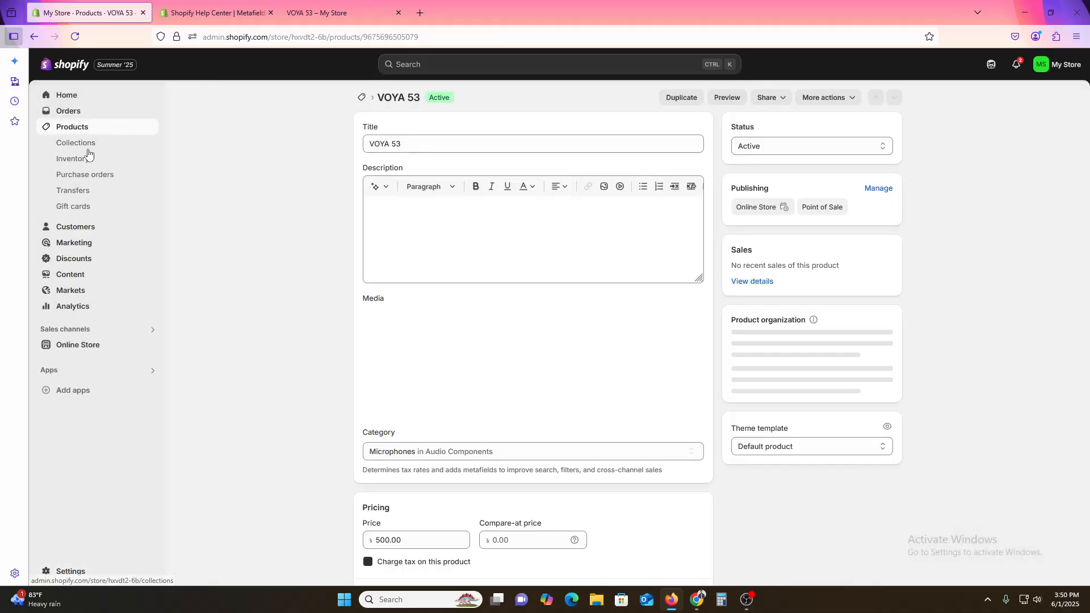
left_click(65, 131)
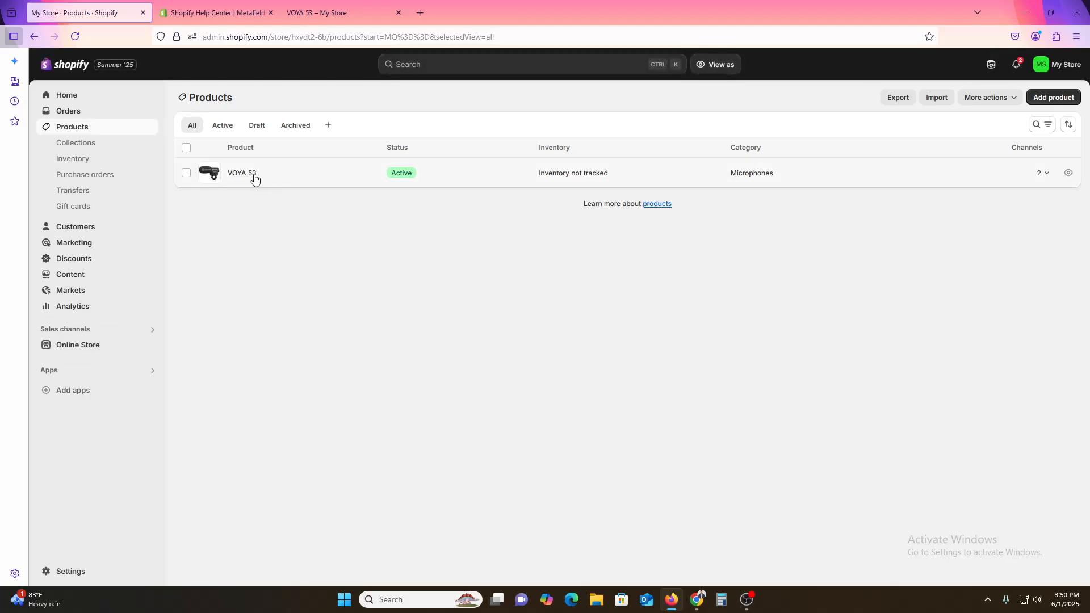
left_click(249, 176)
scroll(381, 396, "down", 3)
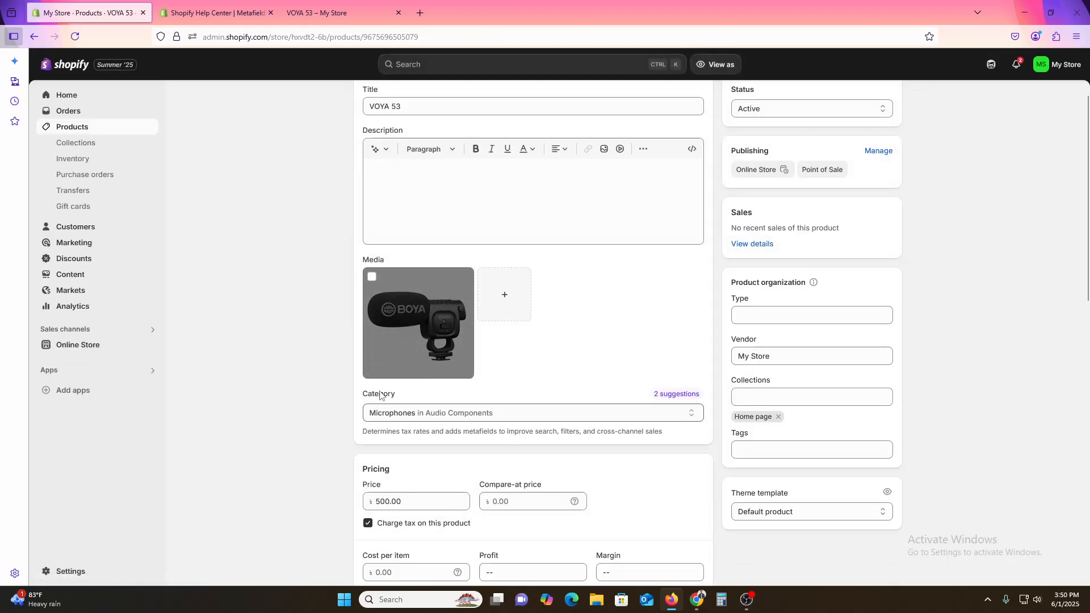
scroll(380, 396, "down", 6)
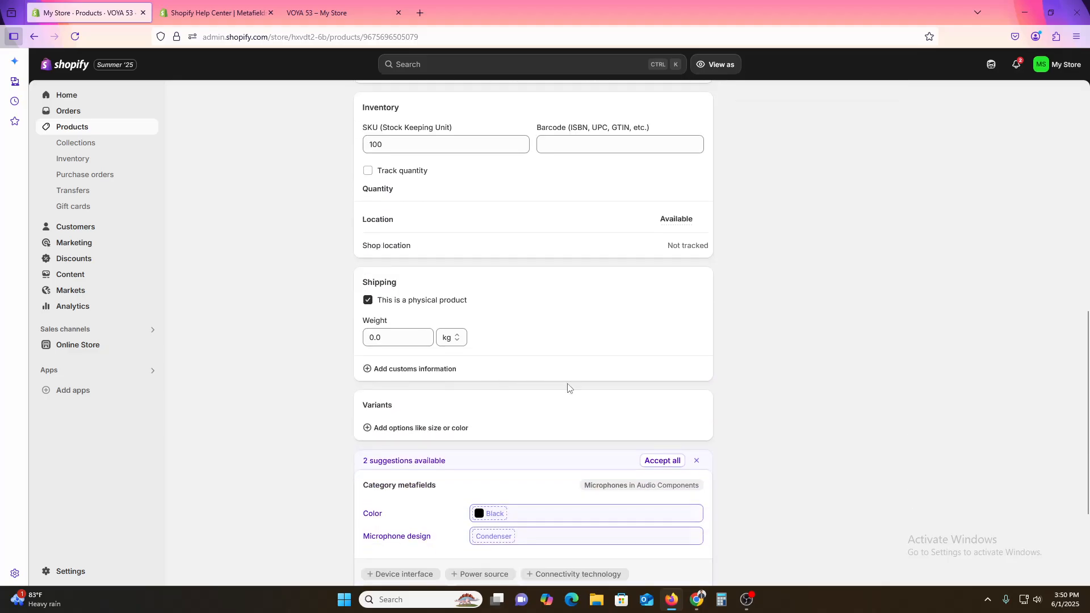
scroll(516, 452, "down", 3)
scroll(603, 505, "up", 3)
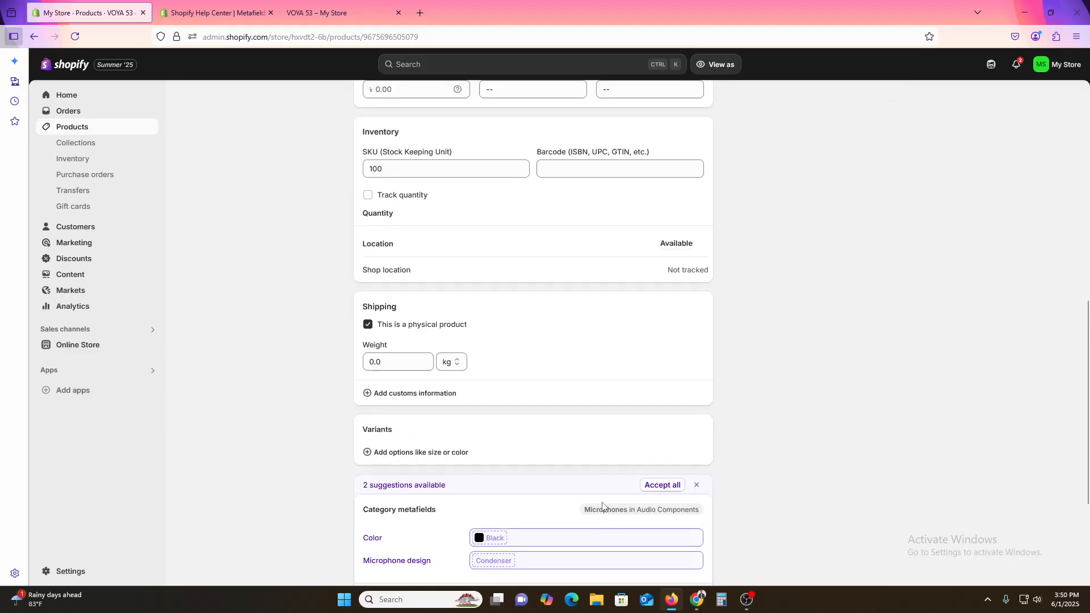
scroll(603, 504, "up", 1)
scroll(603, 505, "up", 10)
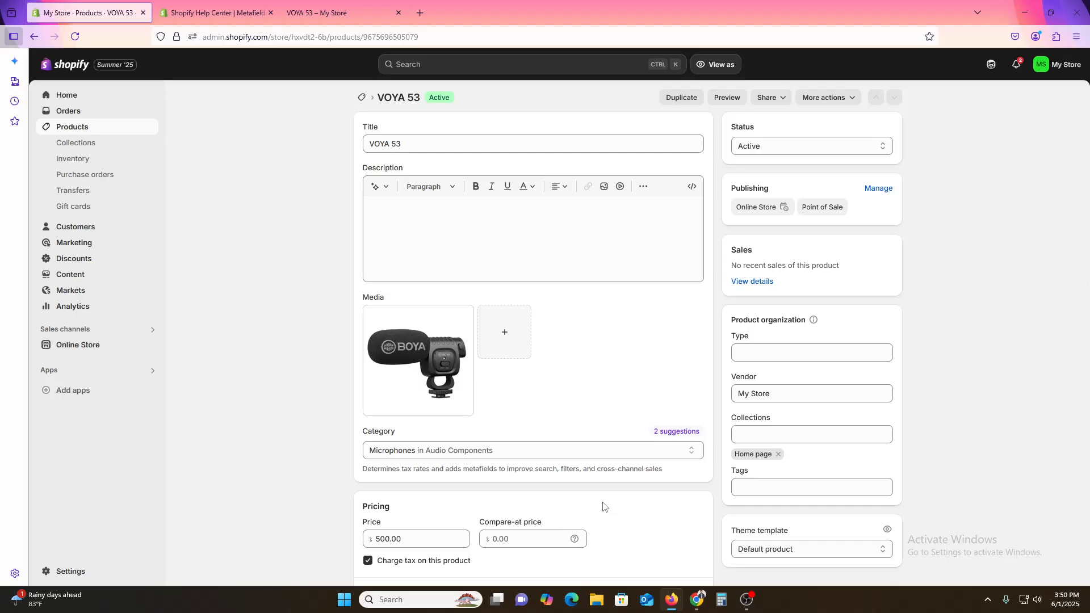
Step: Search the product page for "meta", check the category choices, and go to the suggested category metafields
key("ctrl+f")
type("meta")
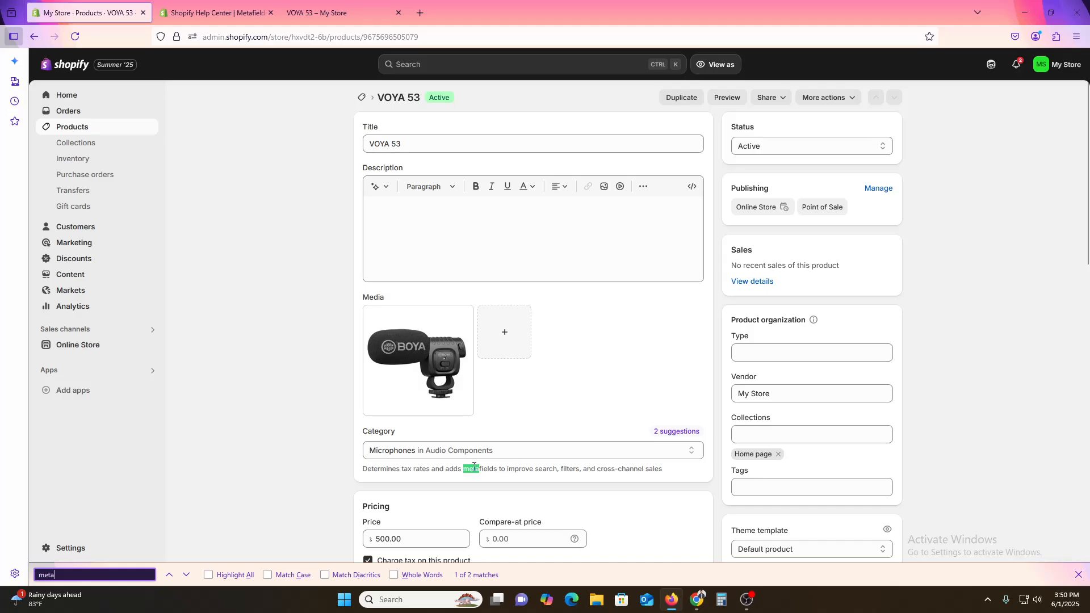
left_click(573, 450)
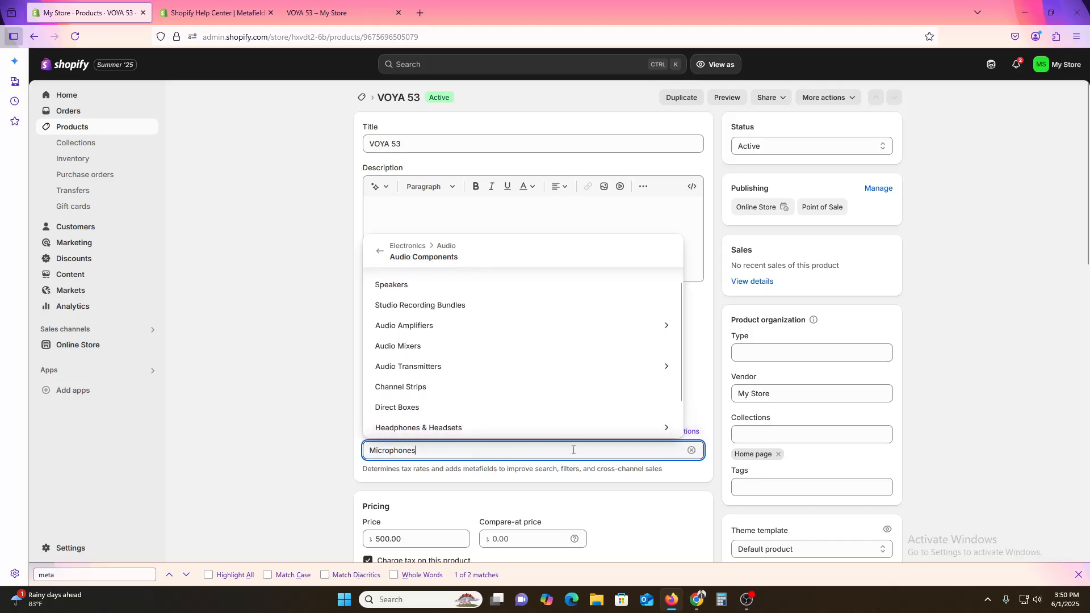
scroll(547, 364, "down", 1)
left_click(627, 499)
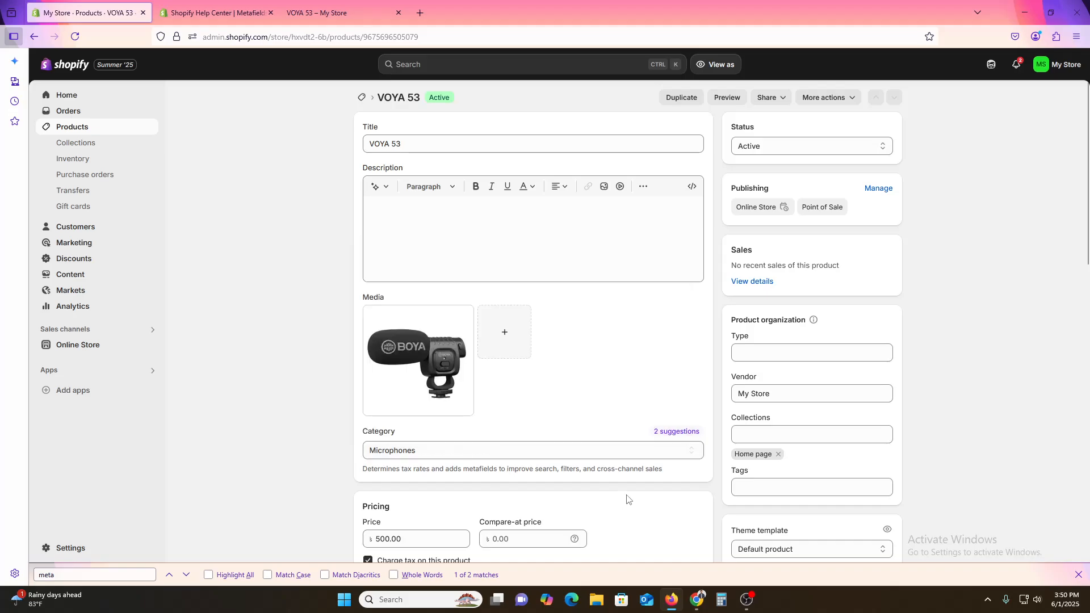
left_click(677, 432)
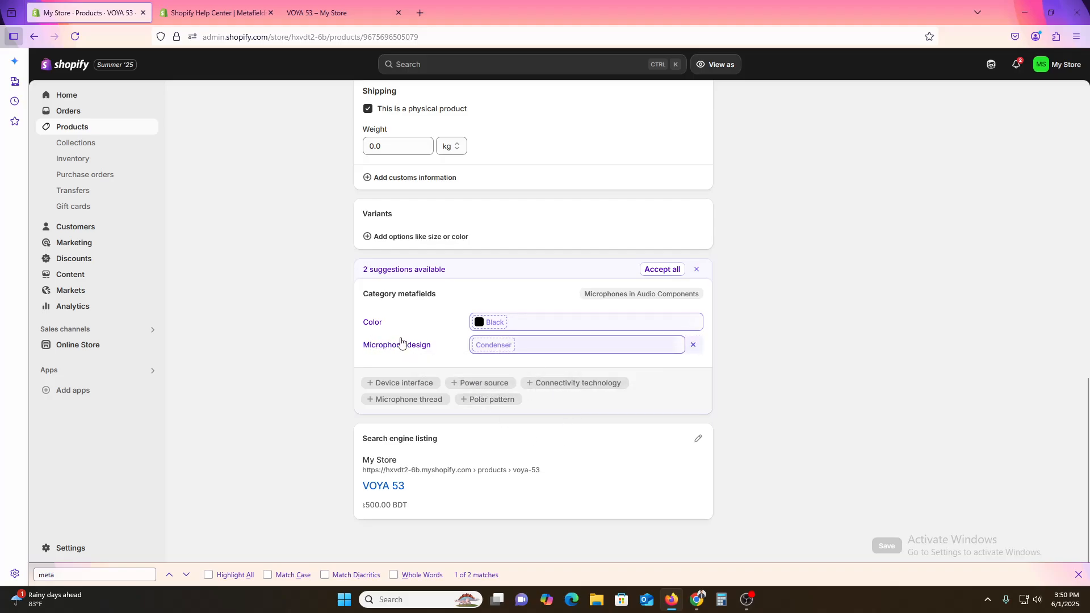
Step: Examine the product's variant options and customs information, and review the page down to the search engine listing
scroll(406, 329, "up", 2)
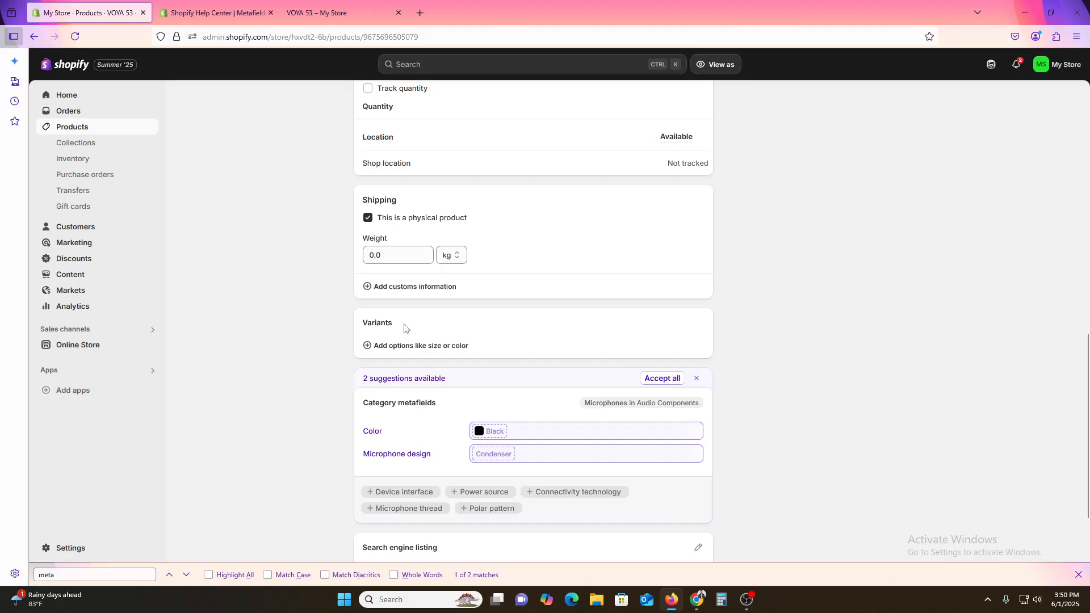
left_click(418, 351)
left_click(239, 352)
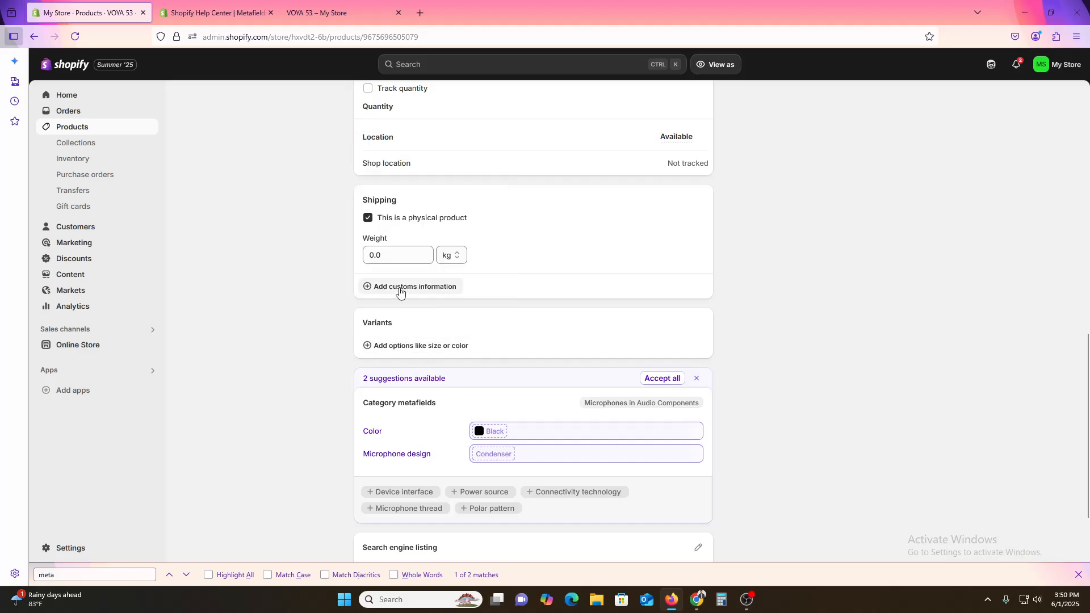
left_click(401, 287)
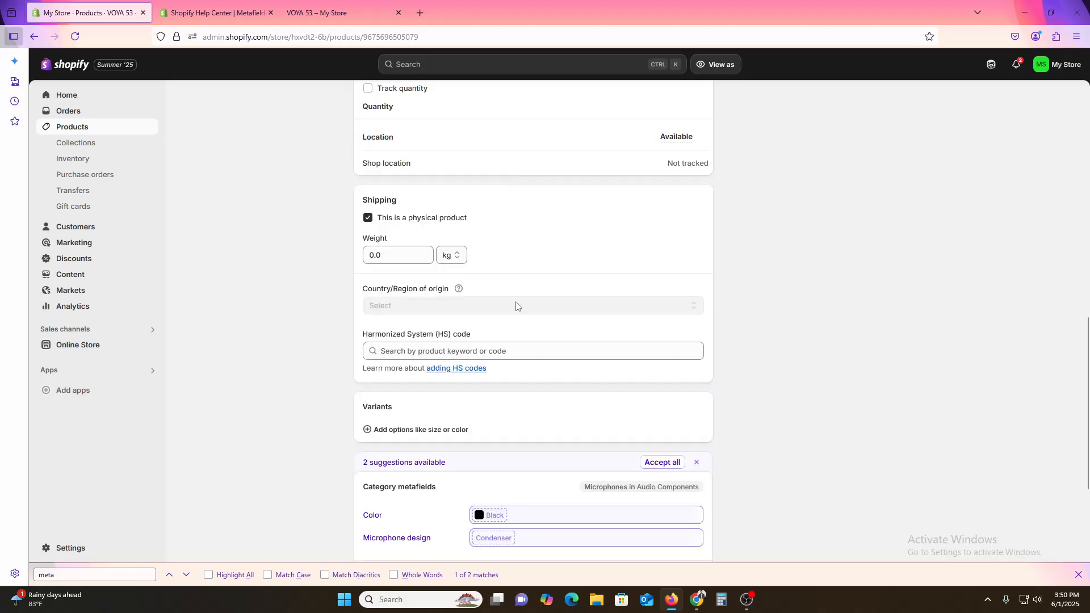
left_click(430, 351)
scroll(531, 419, "up", 5)
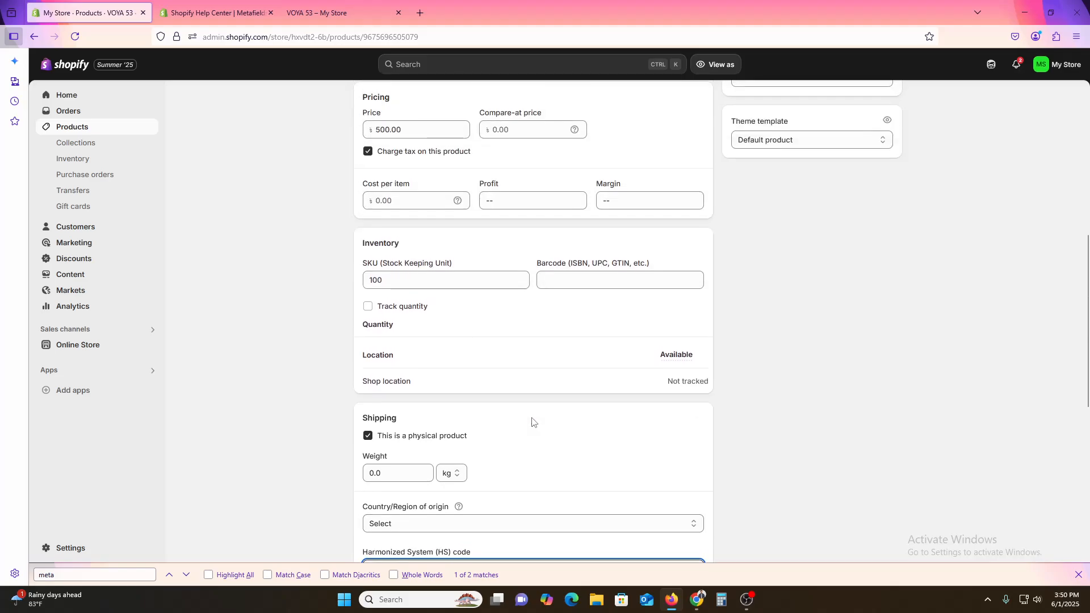
scroll(532, 422, "up", 5)
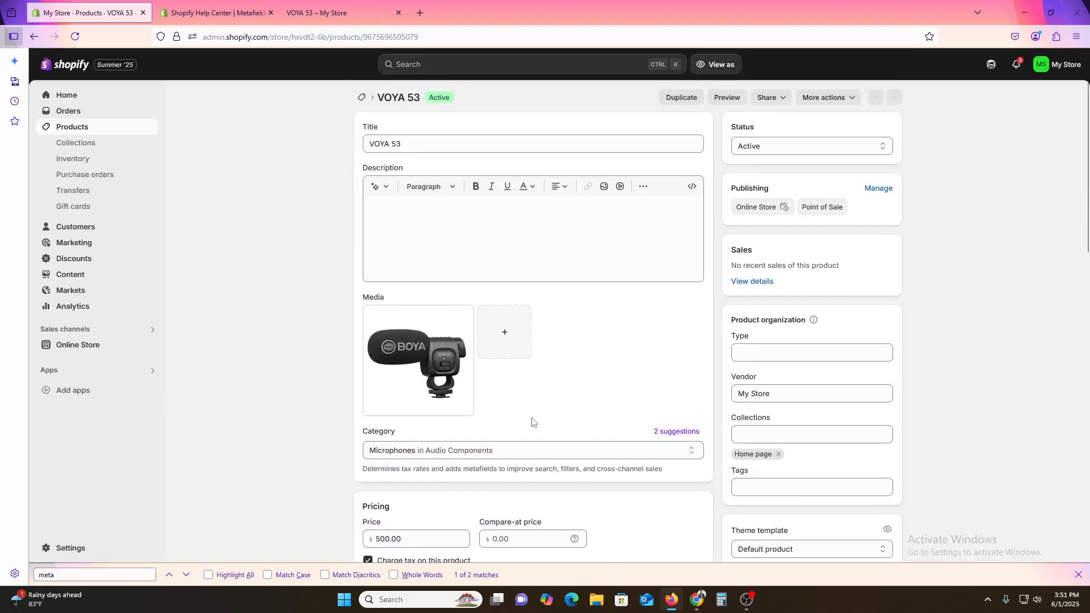
scroll(651, 467, "down", 10)
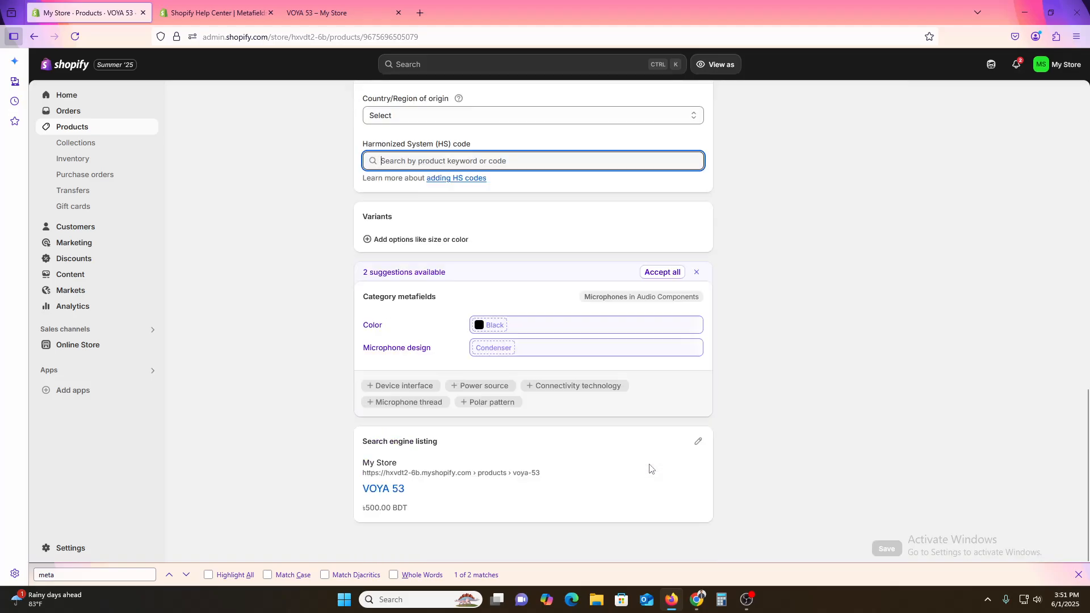
Step: Start a new product and examine its form for metafields, including the variant options and category choices
left_click(78, 127)
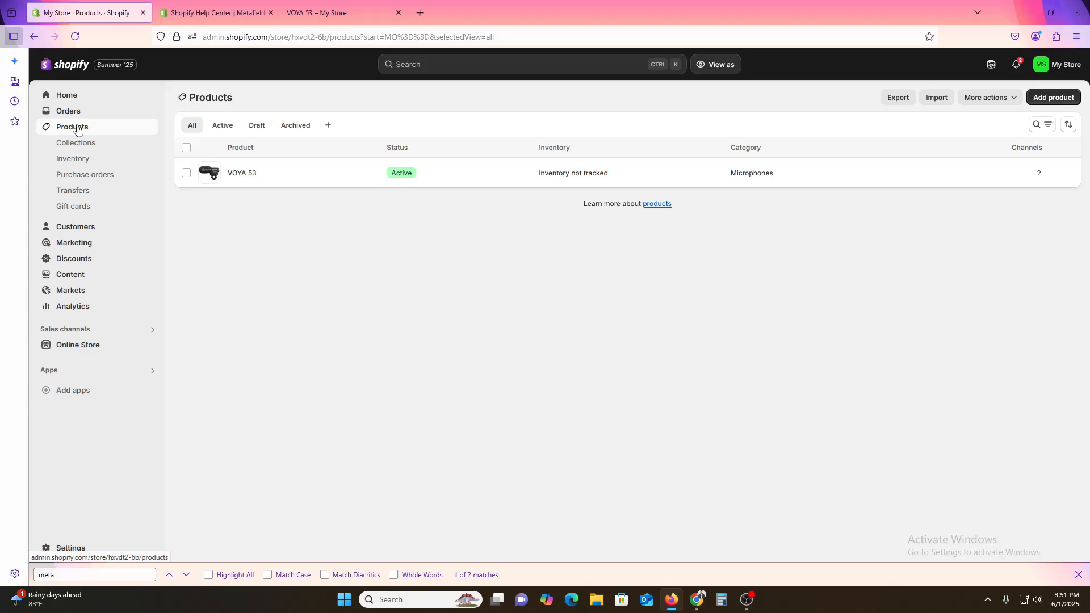
left_click(1053, 98)
scroll(585, 487, "down", 8)
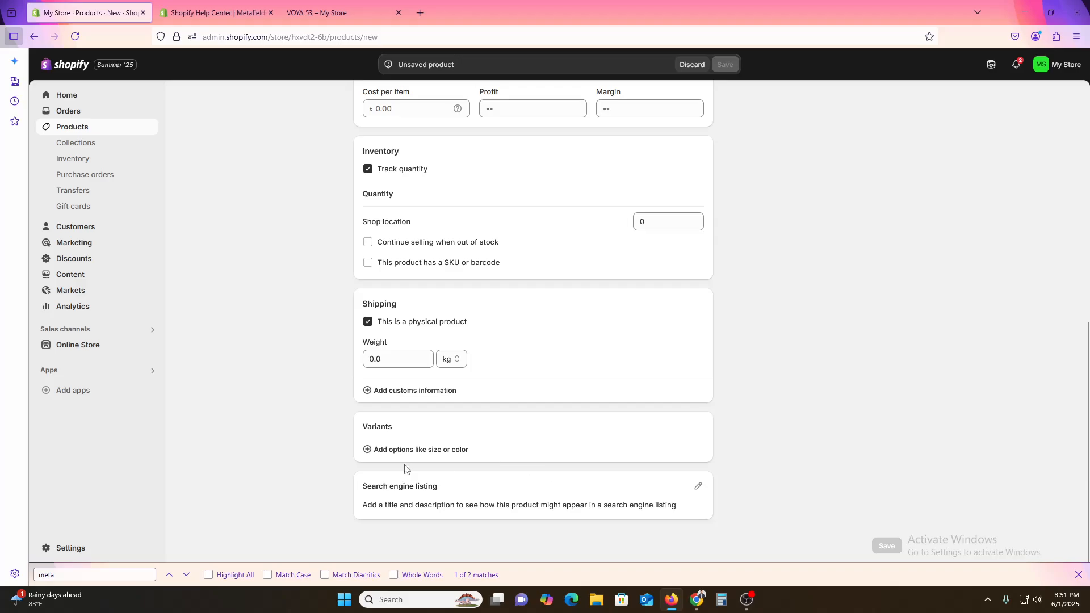
left_click(368, 450)
scroll(499, 471, "down", 2)
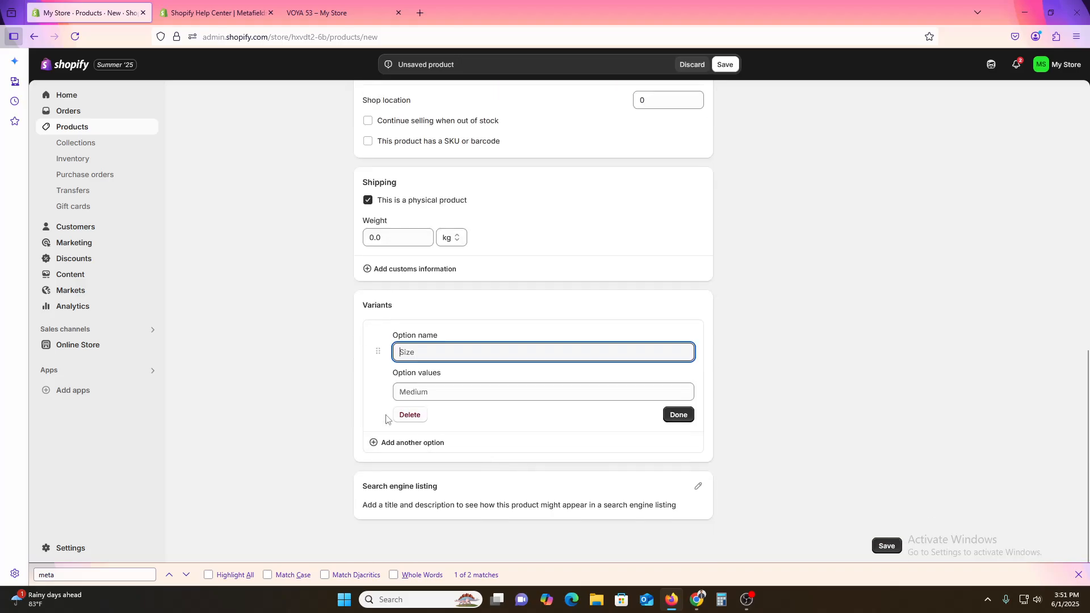
left_click(394, 441)
scroll(598, 499, "up", 10)
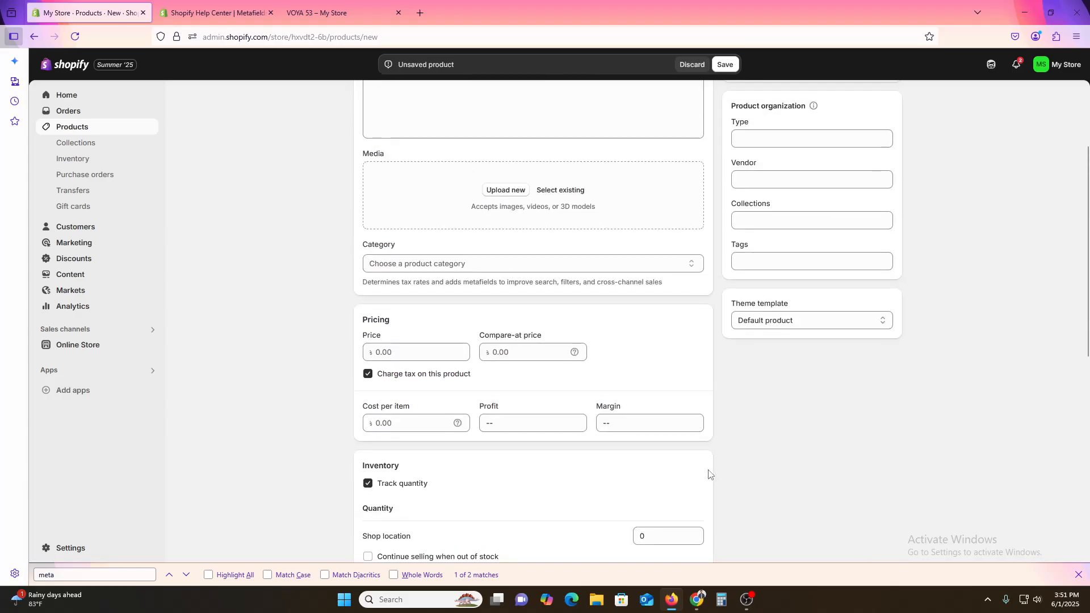
scroll(708, 477, "down", 4)
scroll(708, 477, "down", 5)
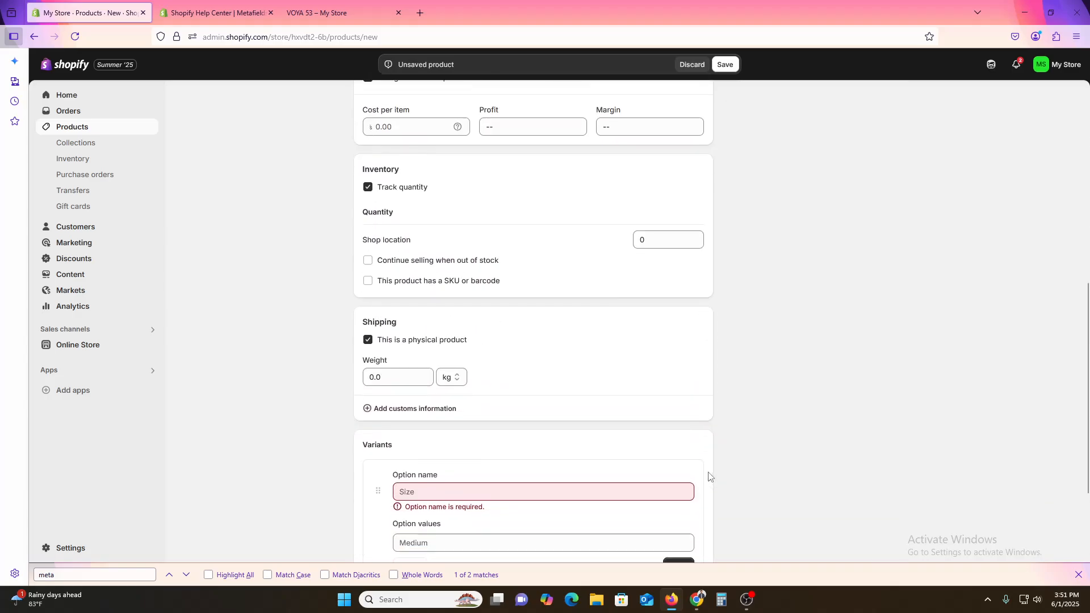
scroll(709, 477, "up", 10)
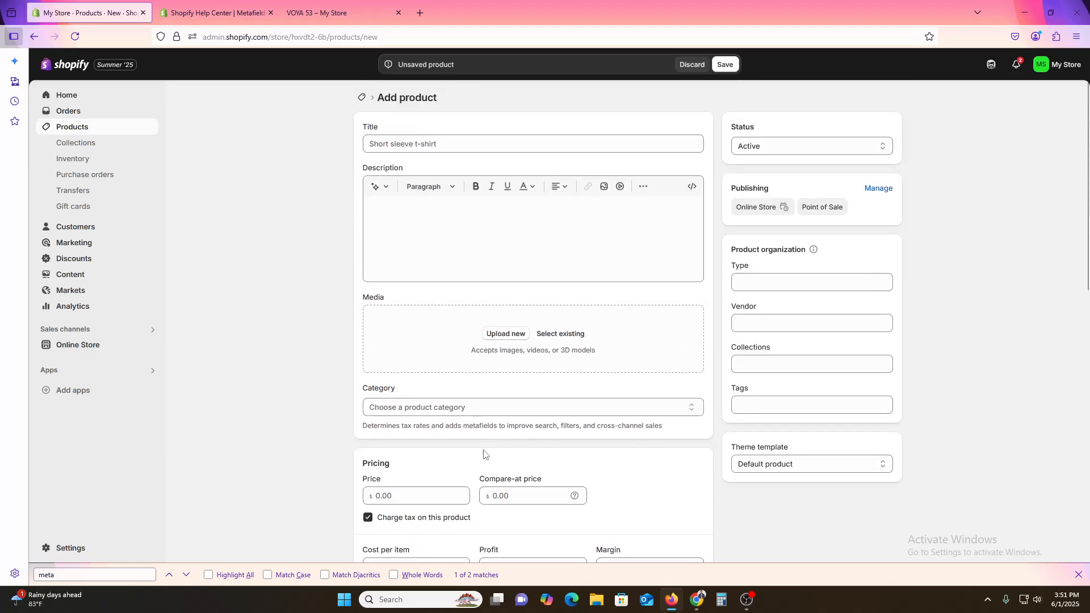
left_click(448, 406)
left_click(227, 438)
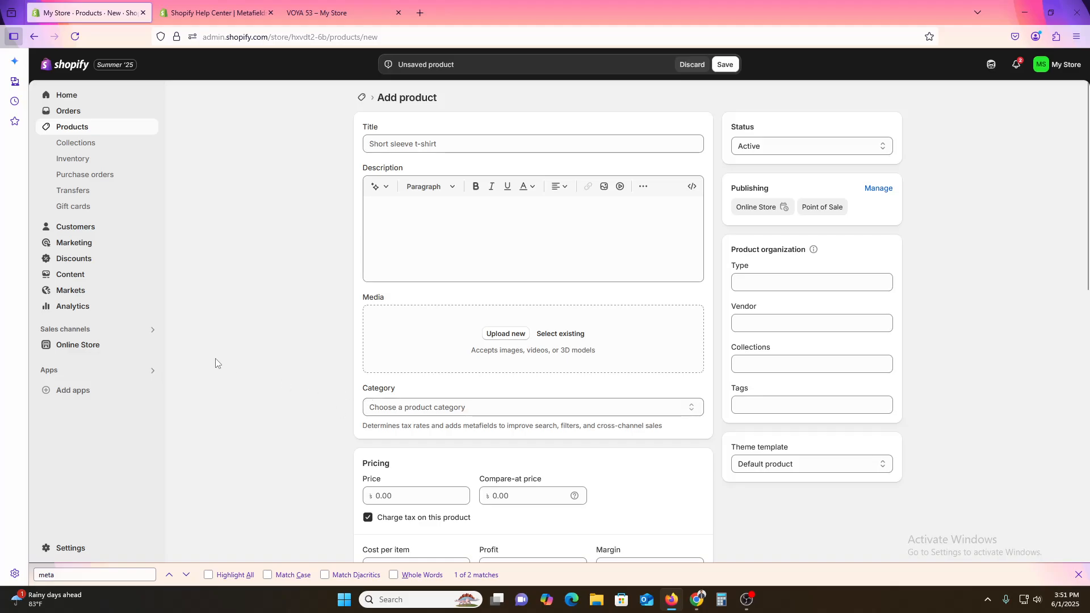
Step: Glance at the help article on metafields and open the online store from the admin in a new tab
left_click(201, 11)
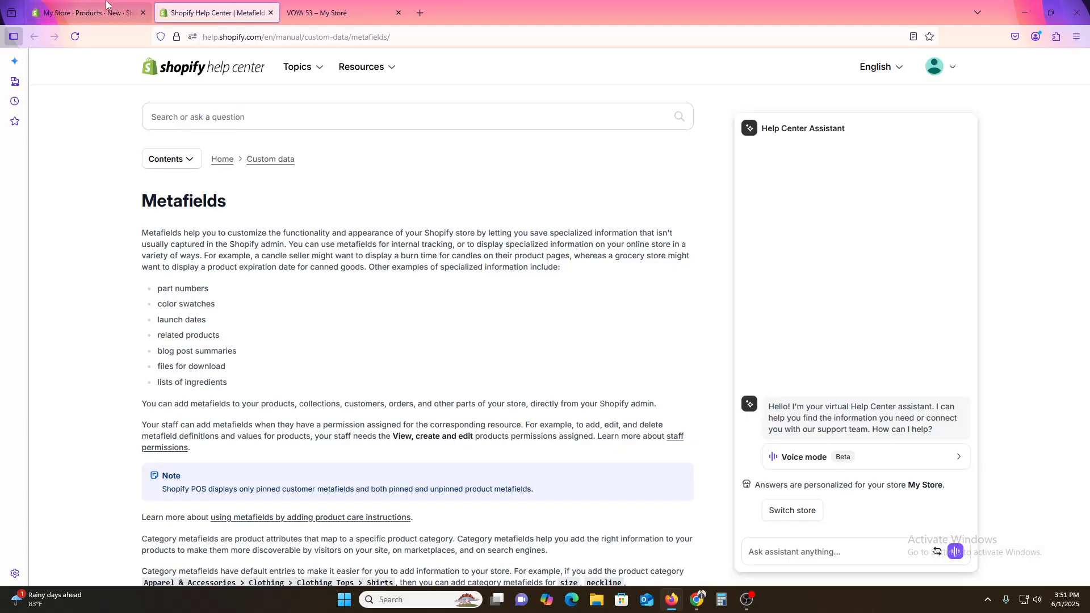
left_click(85, 12)
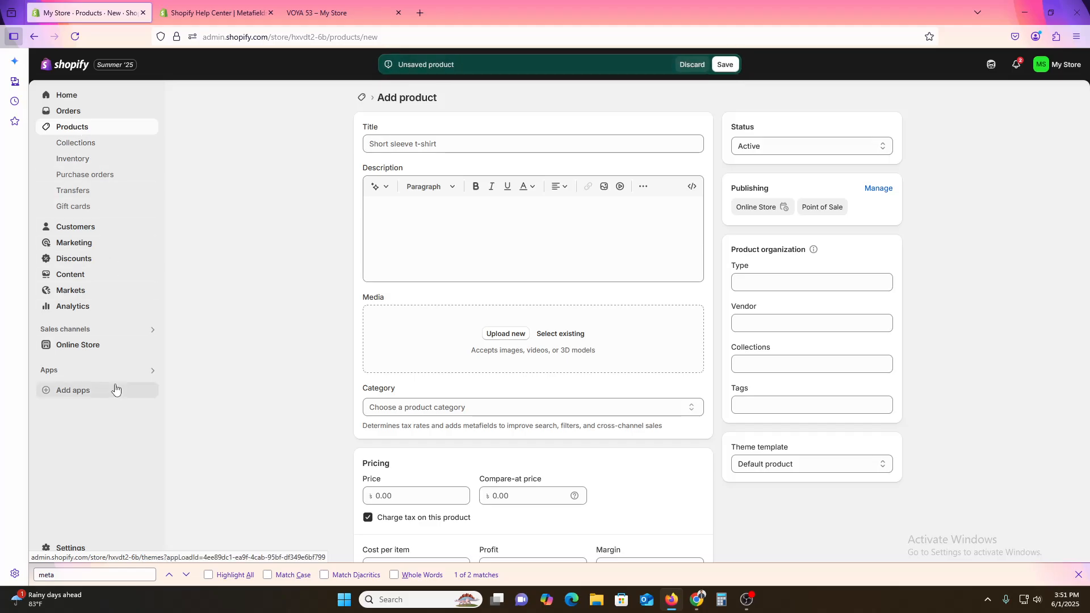
left_click(151, 345)
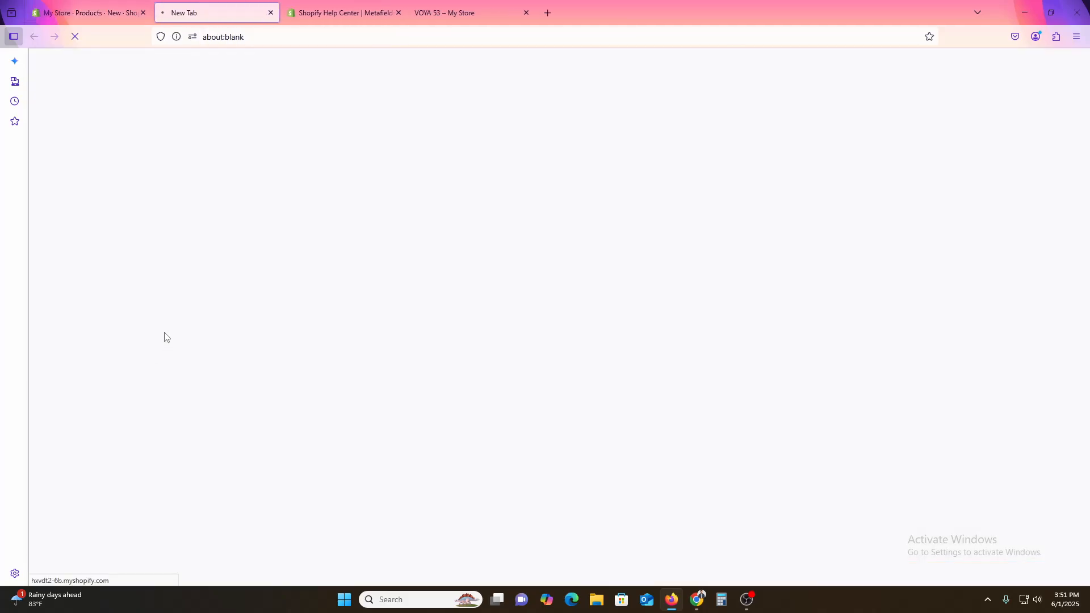
Step: Open the VOYA 53 microphone from the storefront's featured products and start customizing the theme on its product page
scroll(460, 323, "down", 5)
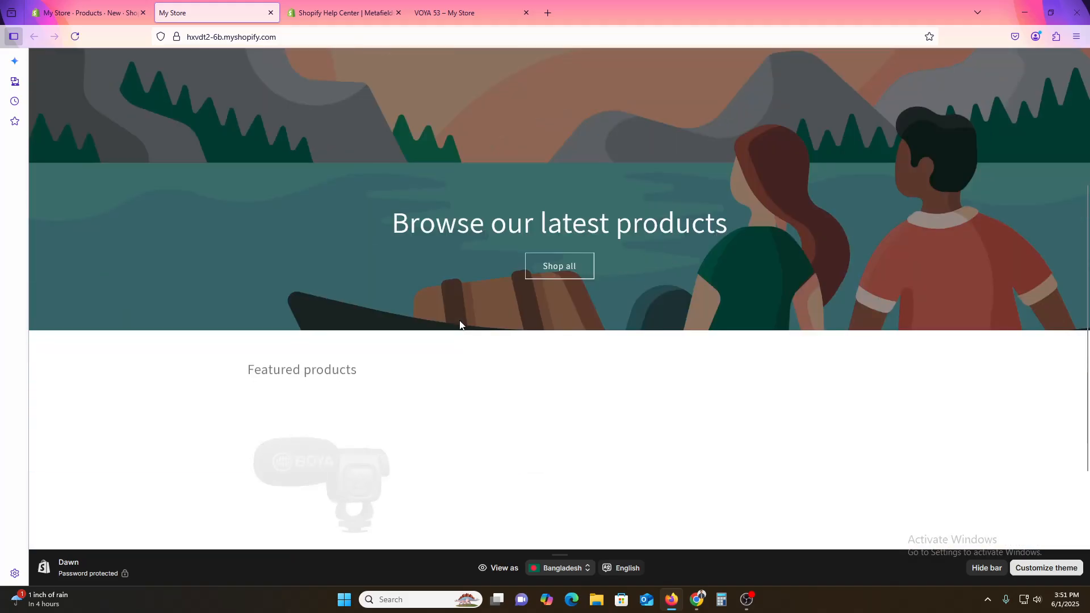
left_click(334, 421)
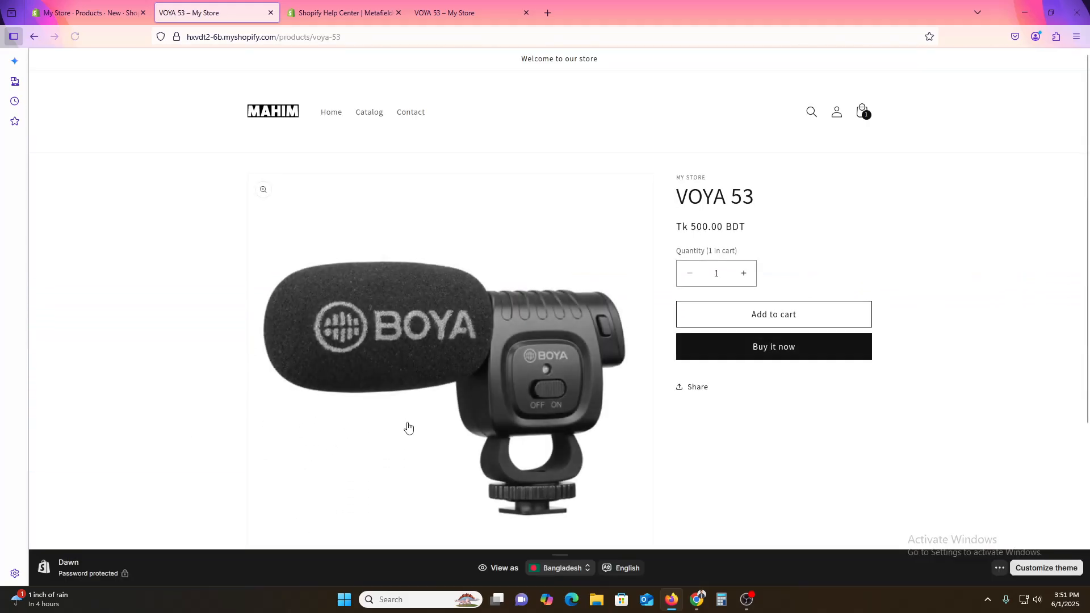
scroll(406, 426, "down", 3)
left_click(1070, 570)
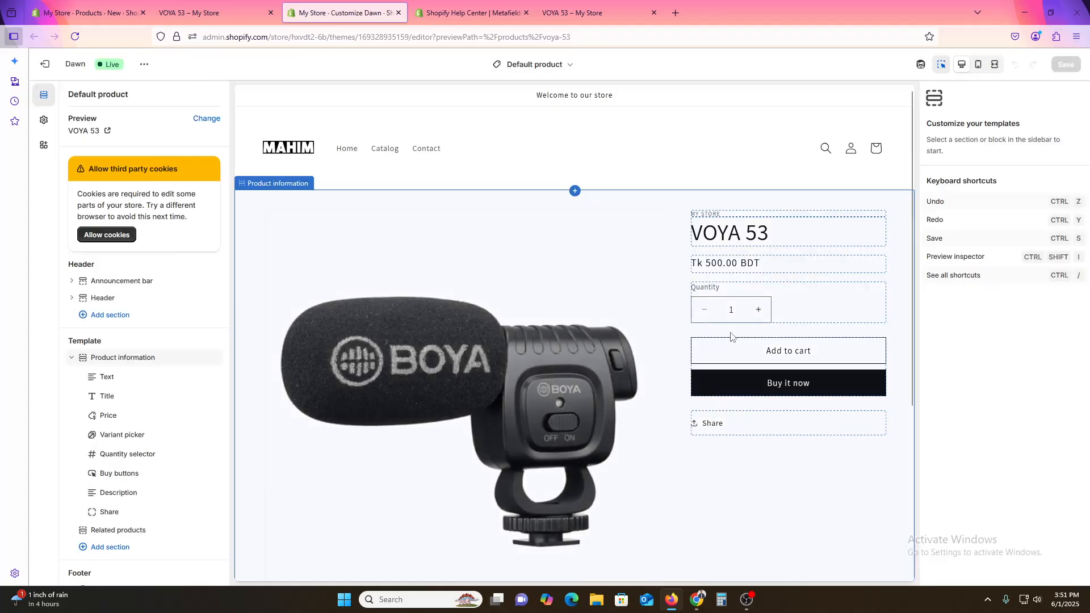
Step: Add a Video section to the Default product template below the related products
scroll(789, 455, "down", 2)
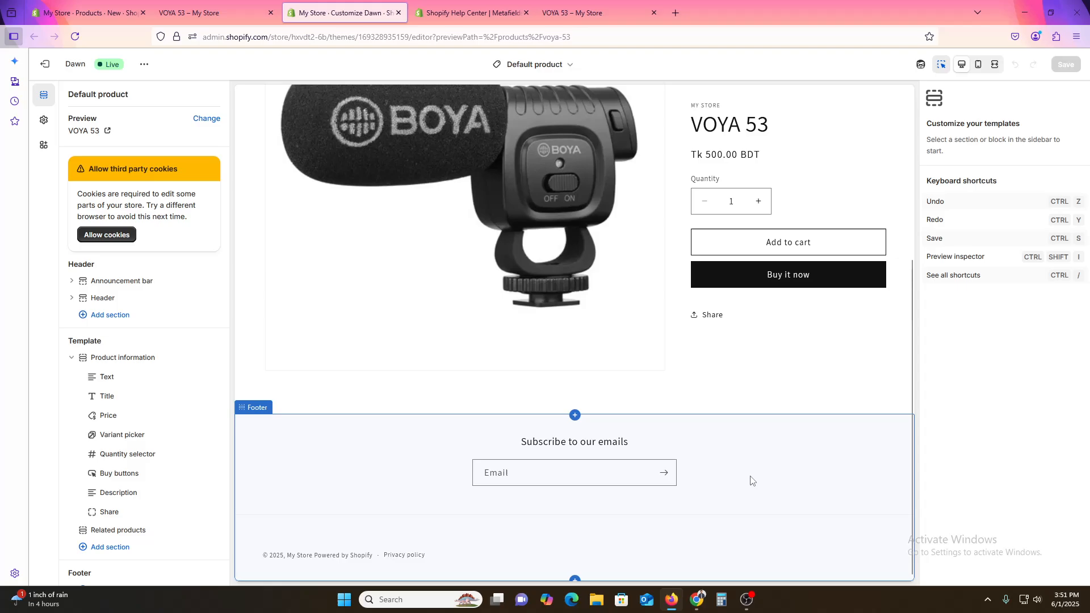
scroll(105, 440, "down", 1)
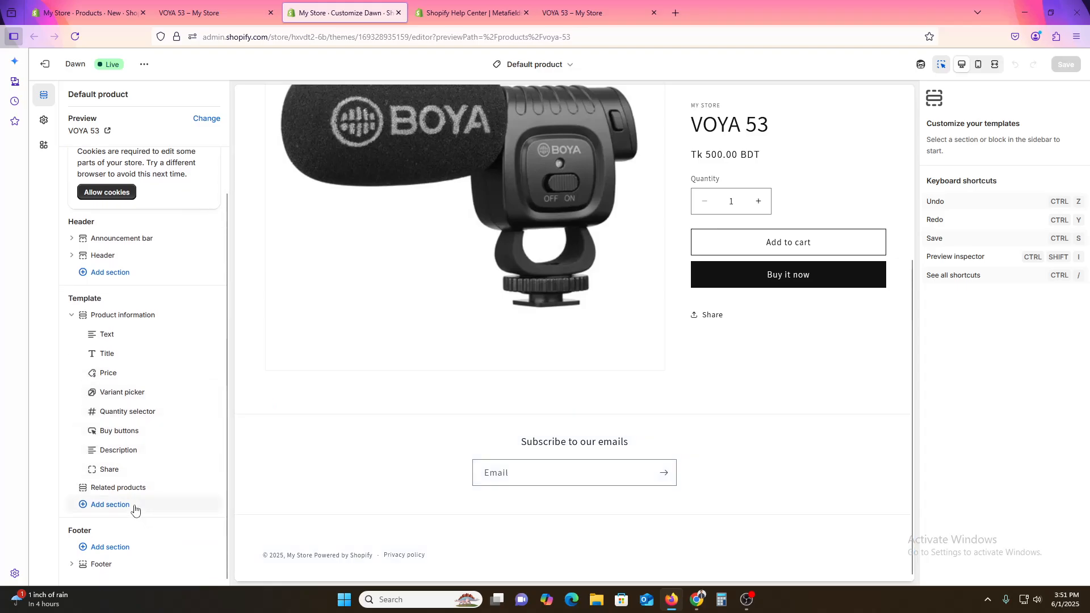
left_click(130, 505)
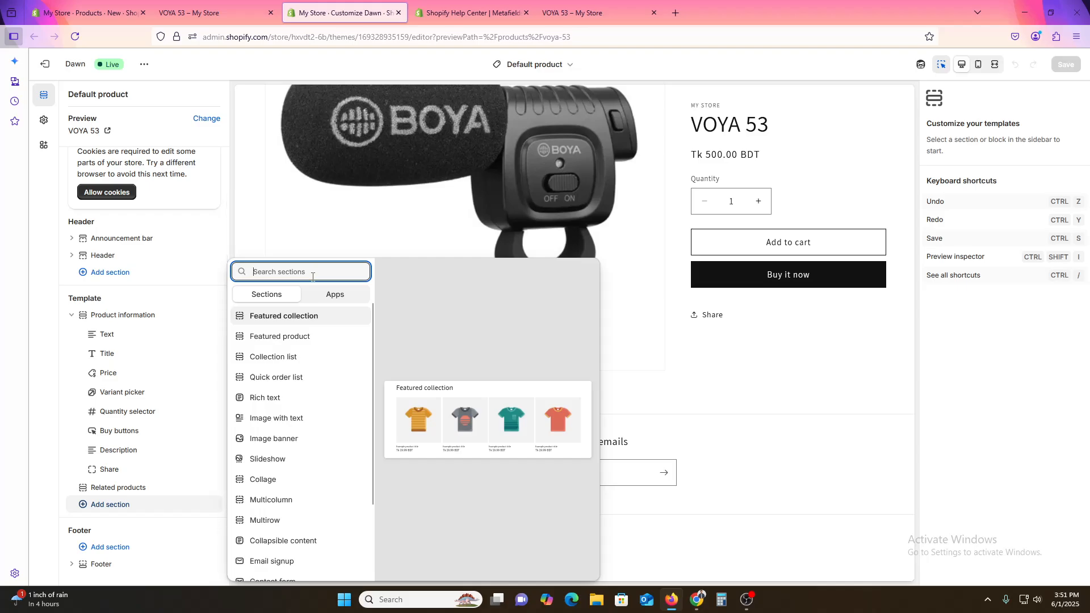
scroll(305, 437, "down", 3)
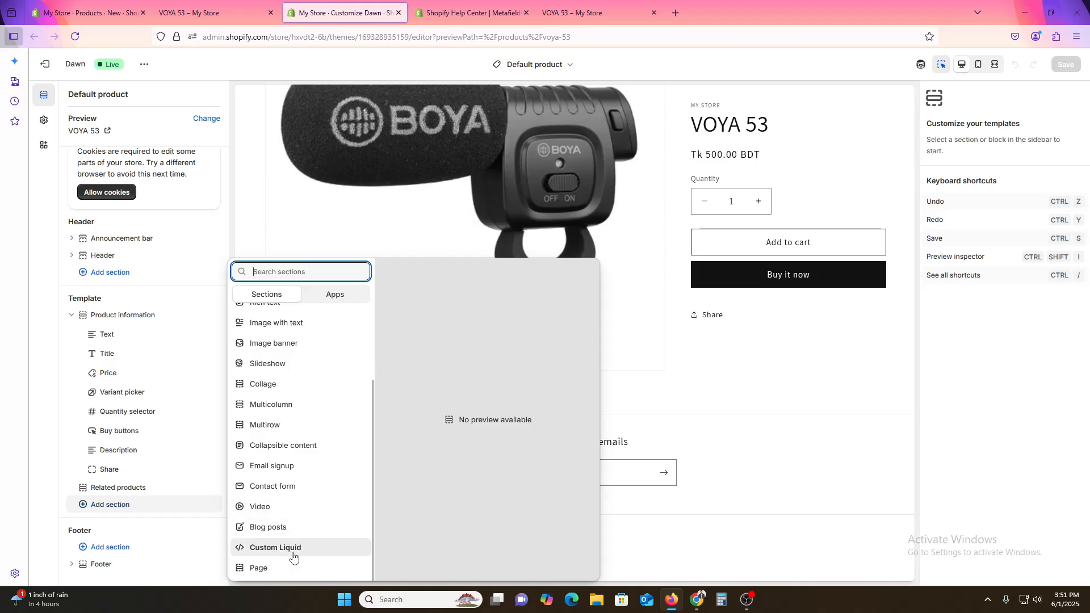
left_click(271, 509)
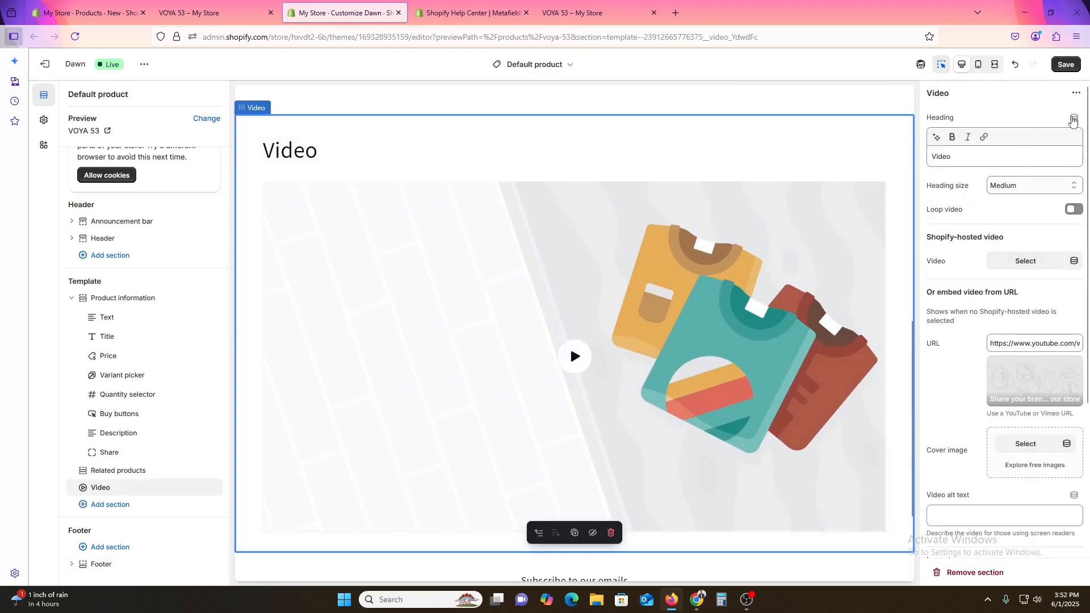
Step: Go to adding a product metafield from the Video section heading's dynamic source, and return to the custom data overview
left_click(1074, 118)
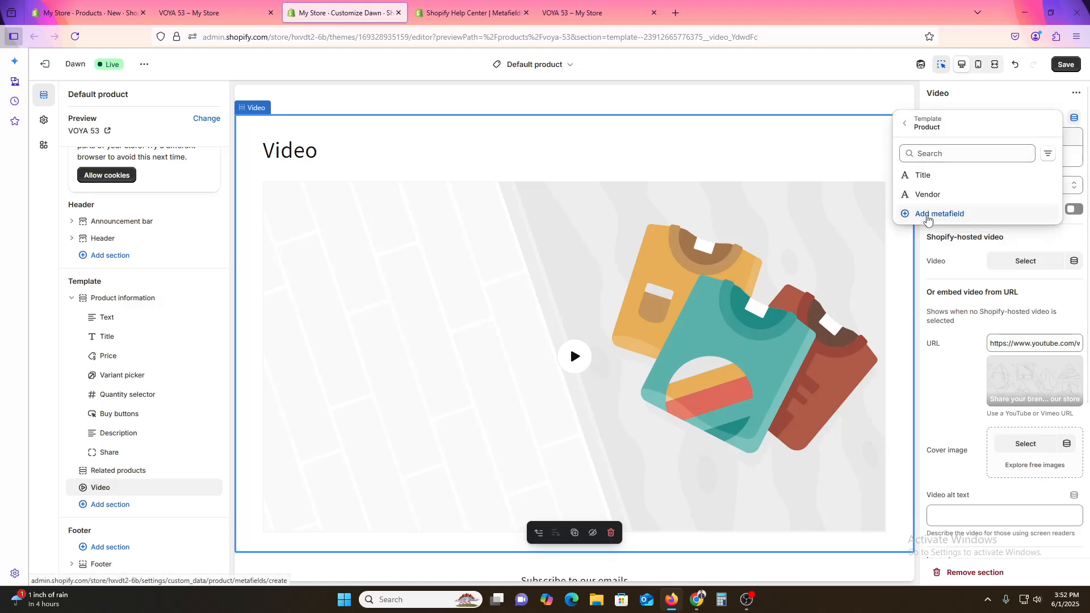
left_click(968, 216)
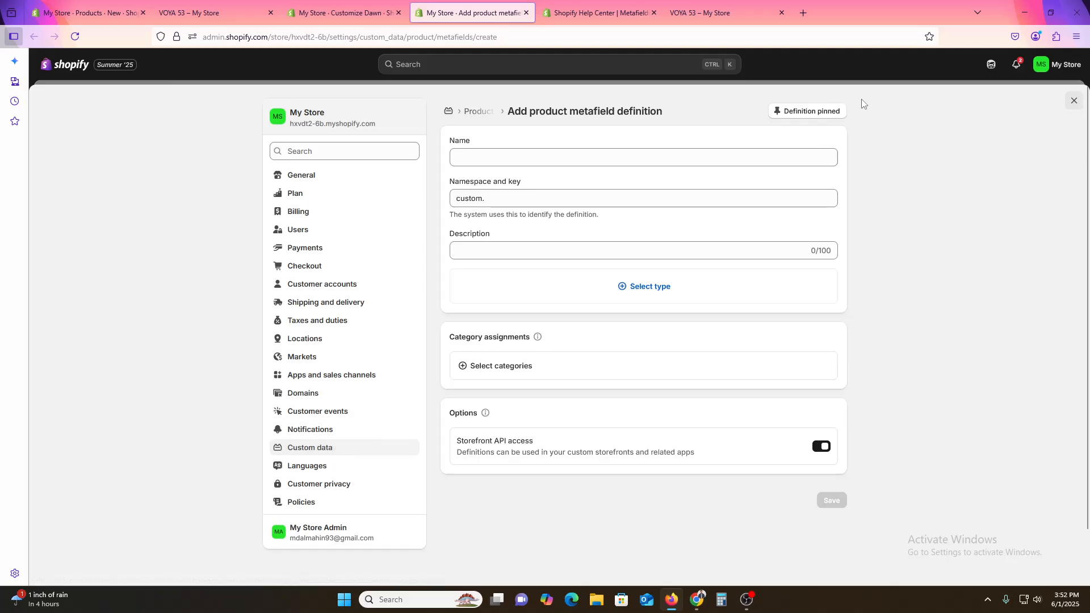
left_click(500, 112)
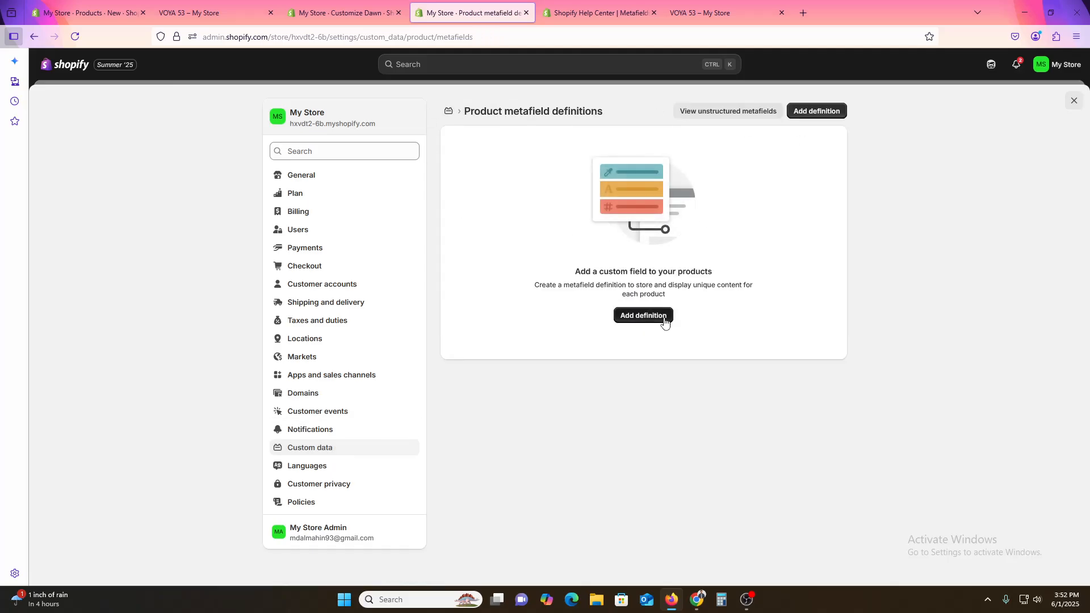
left_click(342, 450)
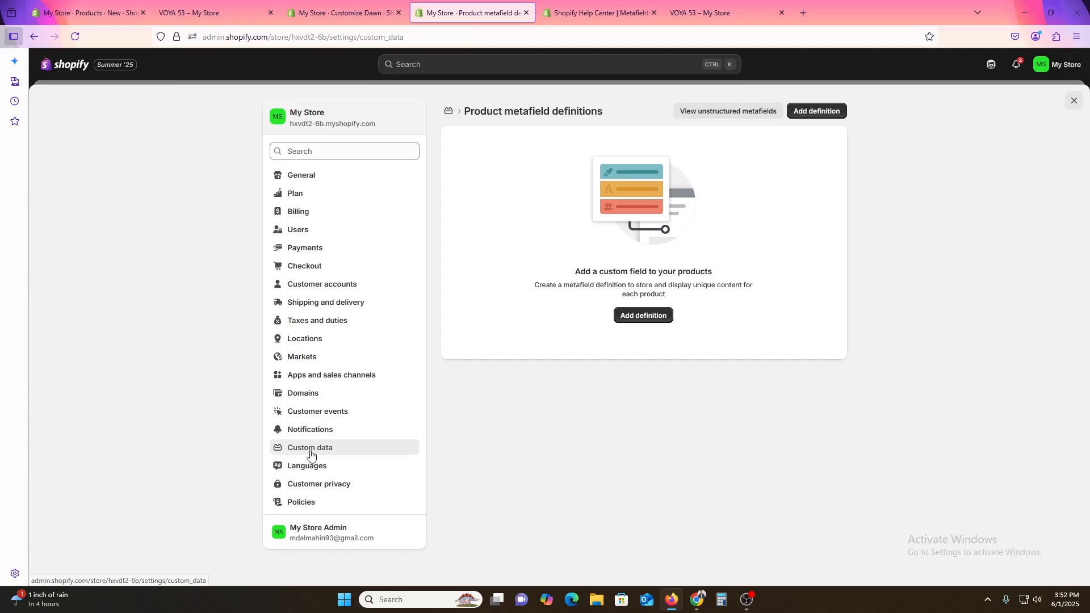
Step: Examine the metafield definition categories and the metaobject definitions on the custom data page
scroll(613, 495, "down", 1)
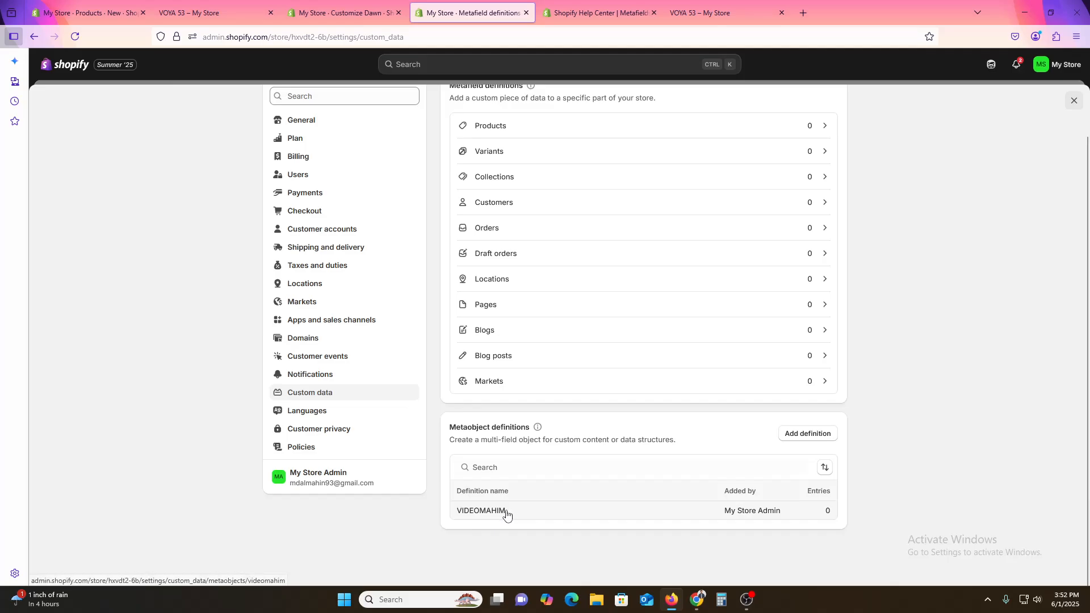
scroll(499, 116, "up", 1)
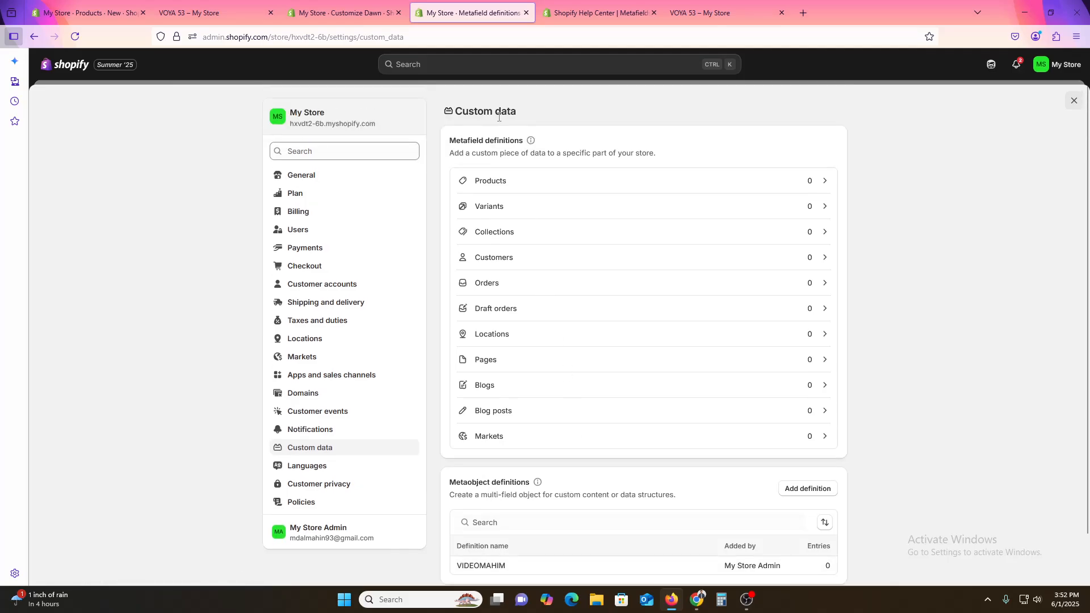
scroll(576, 246, "down", 1)
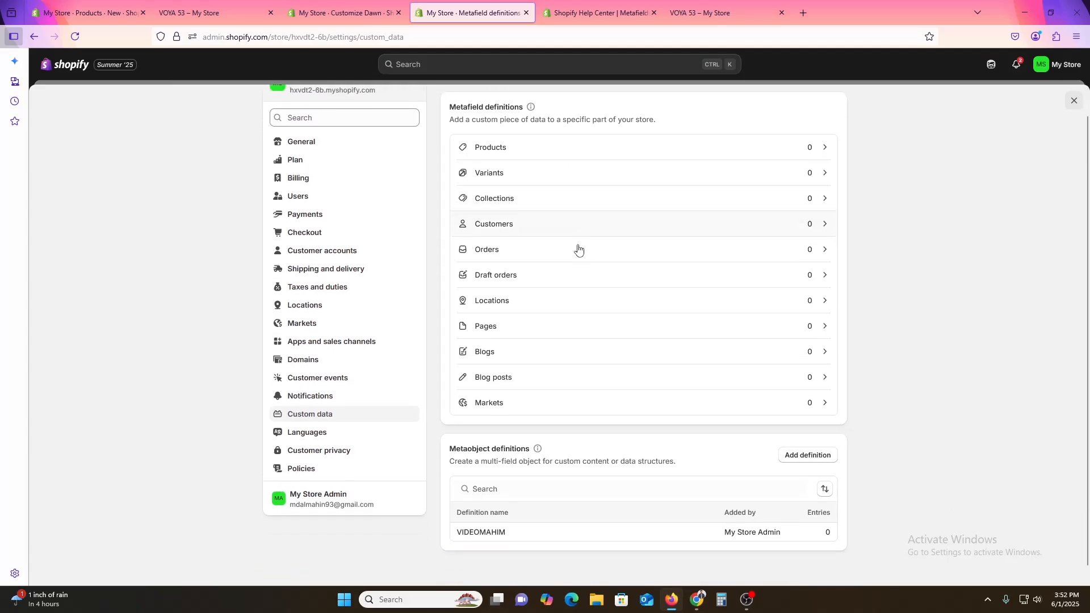
scroll(539, 284, "up", 1)
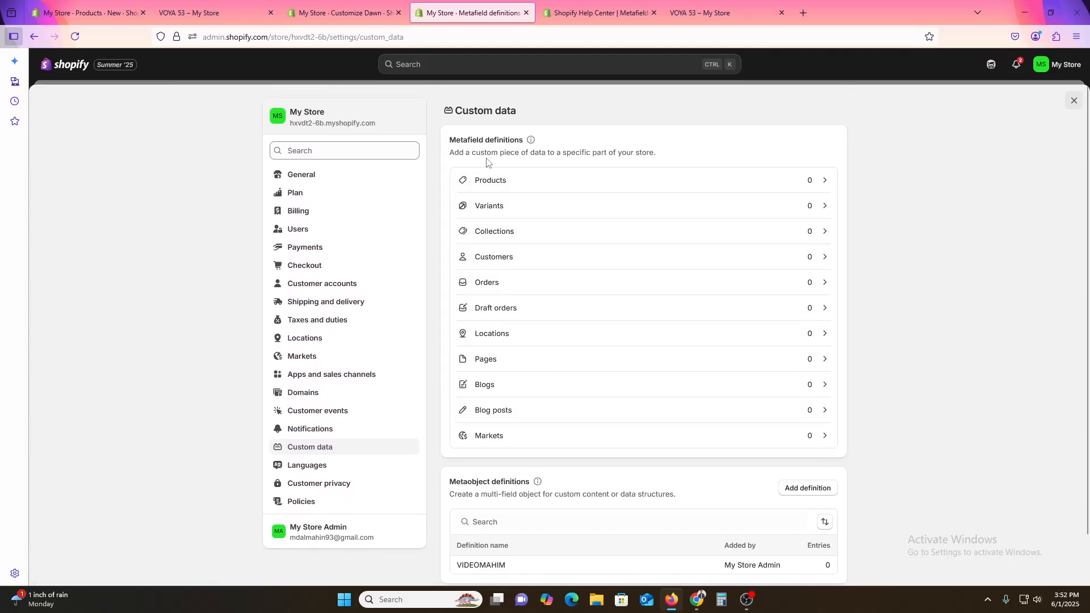
left_click_drag(511, 139, 518, 141)
left_click(504, 145)
scroll(681, 335, "down", 1)
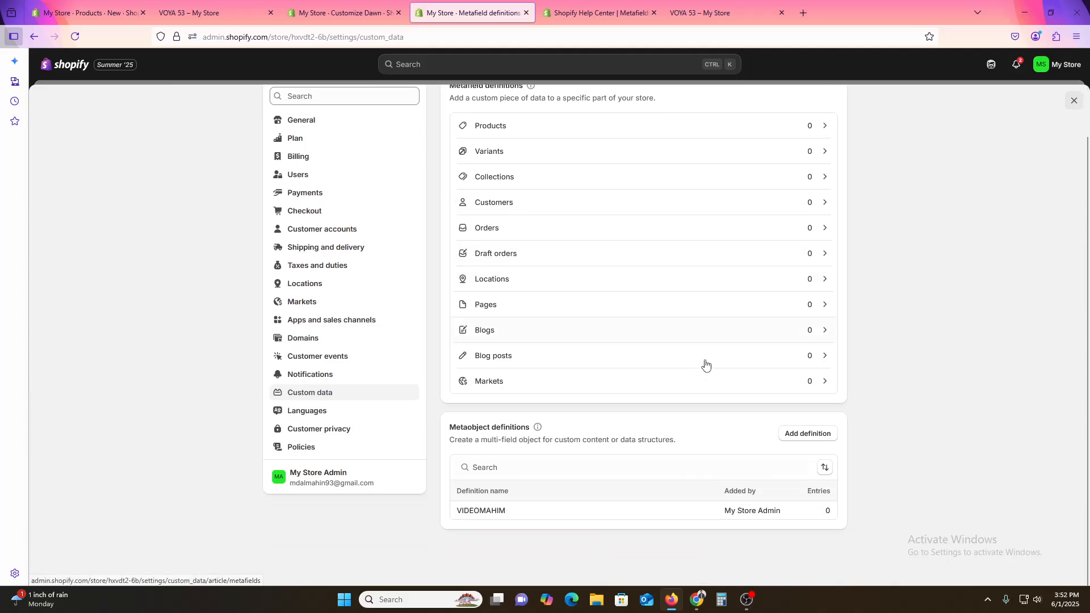
left_click(805, 434)
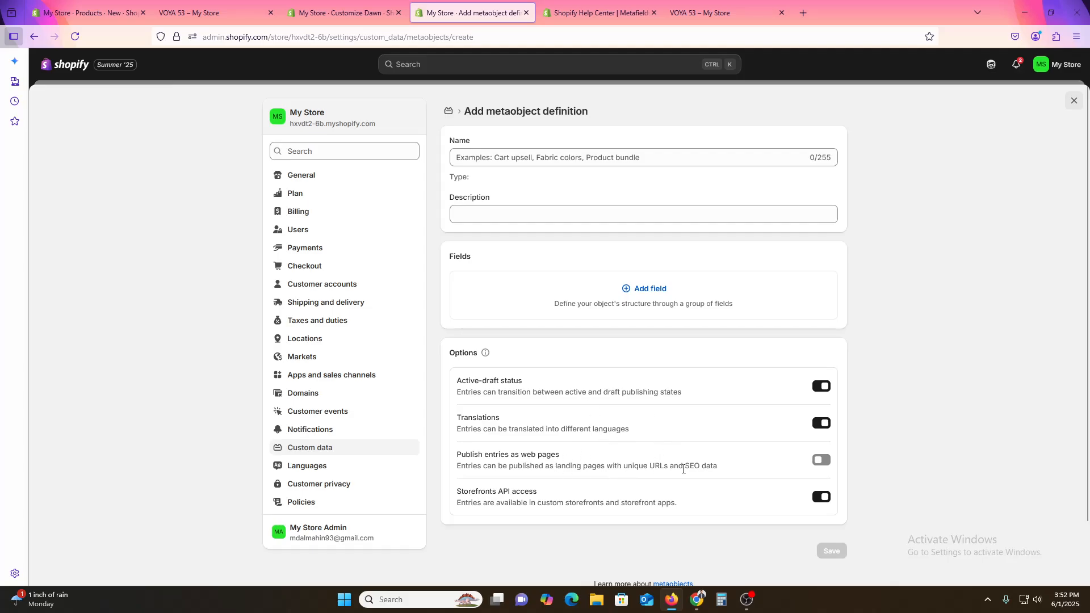
left_click(821, 461)
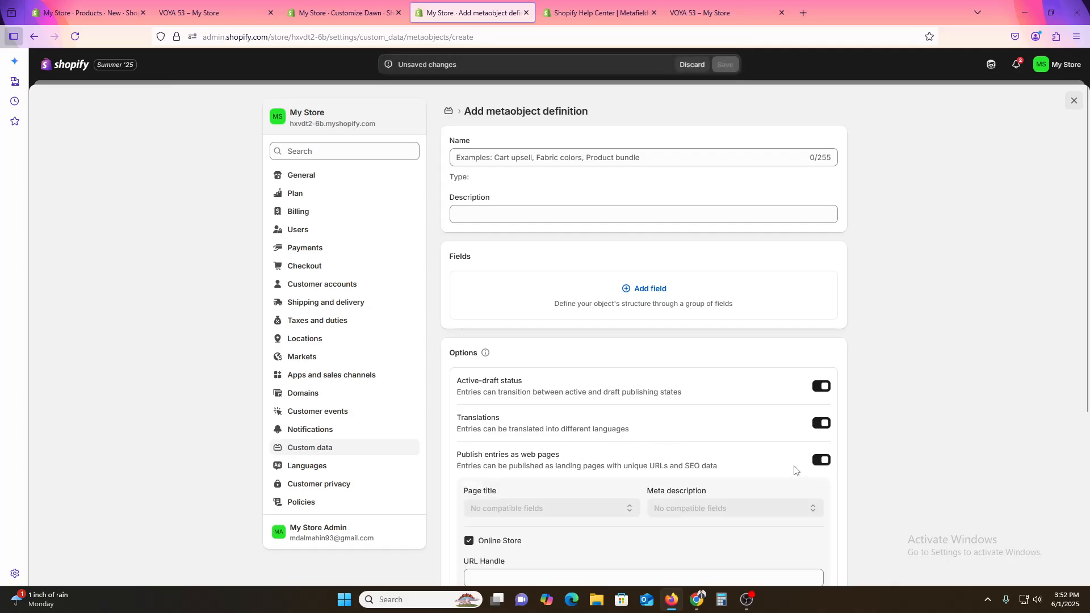
left_click(324, 445)
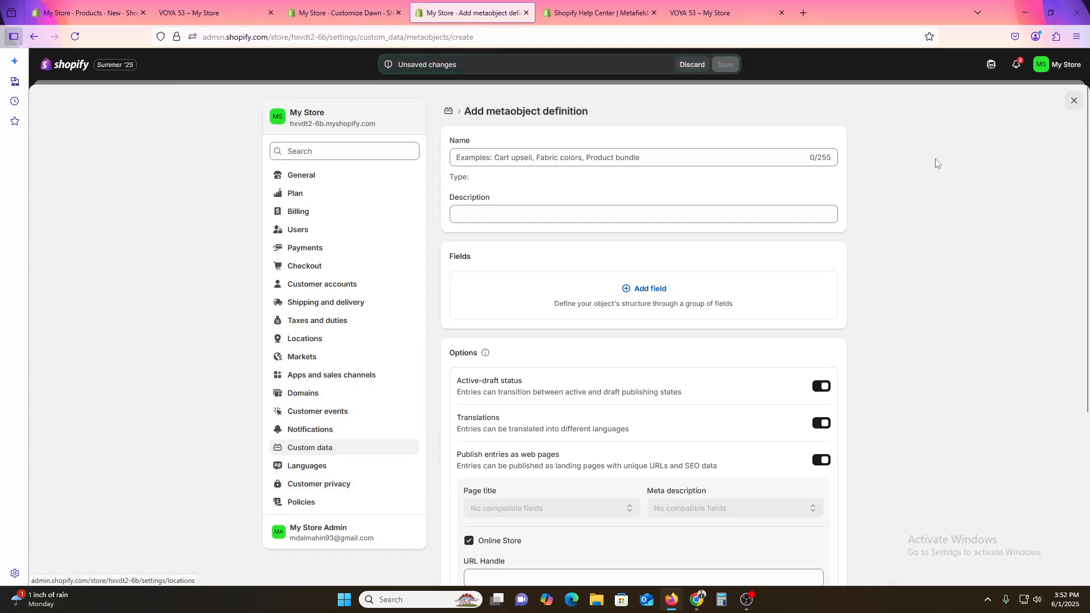
left_click(692, 64)
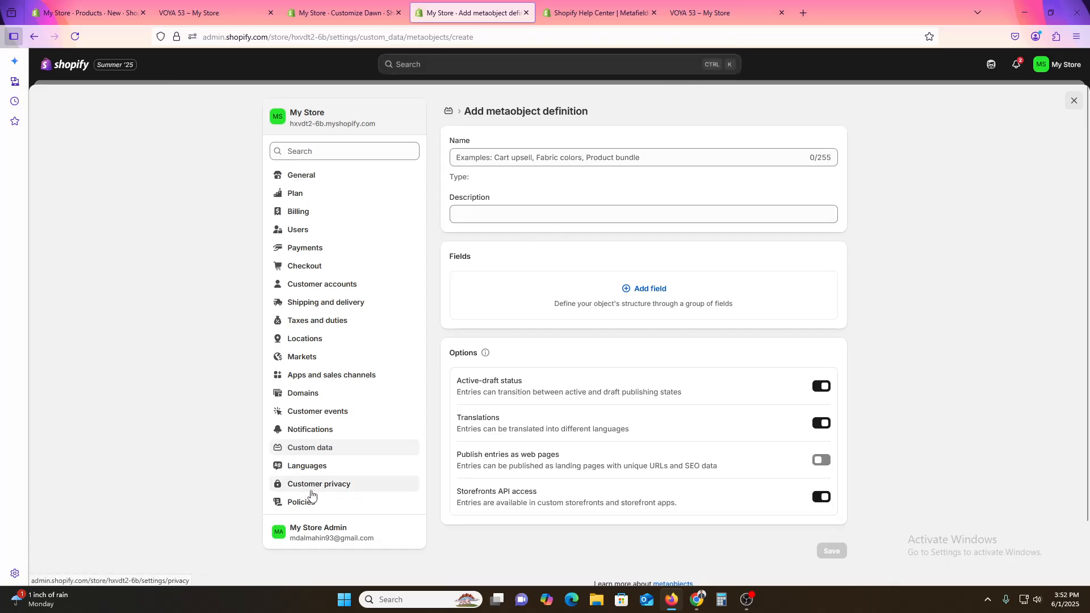
left_click(312, 448)
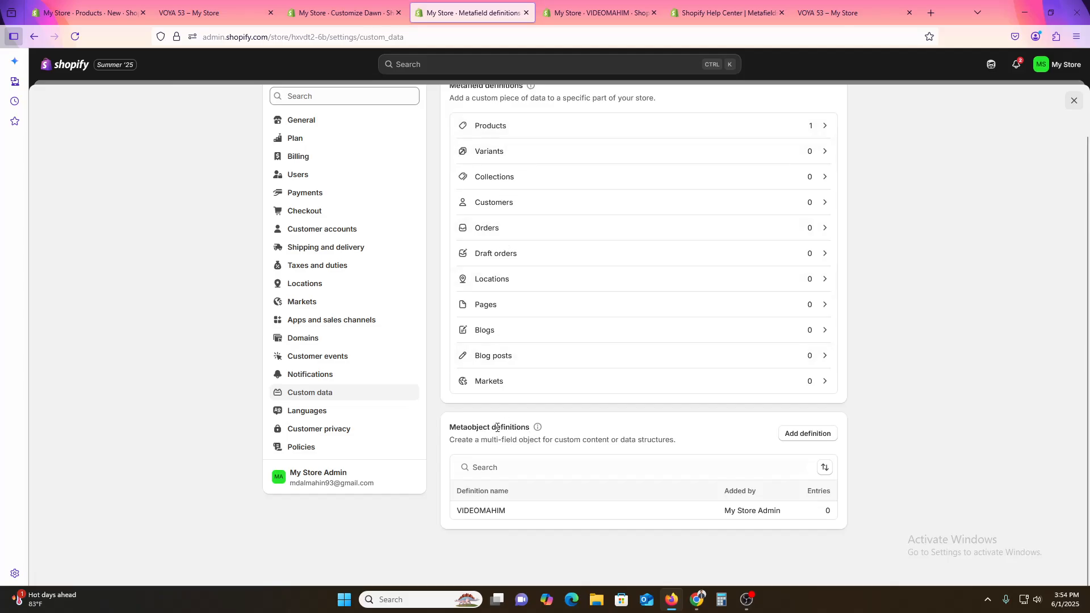
Step: Check the product metafield definitions in custom data, and reload the new product form without keeping its unsaved entries
scroll(534, 455, "up", 2)
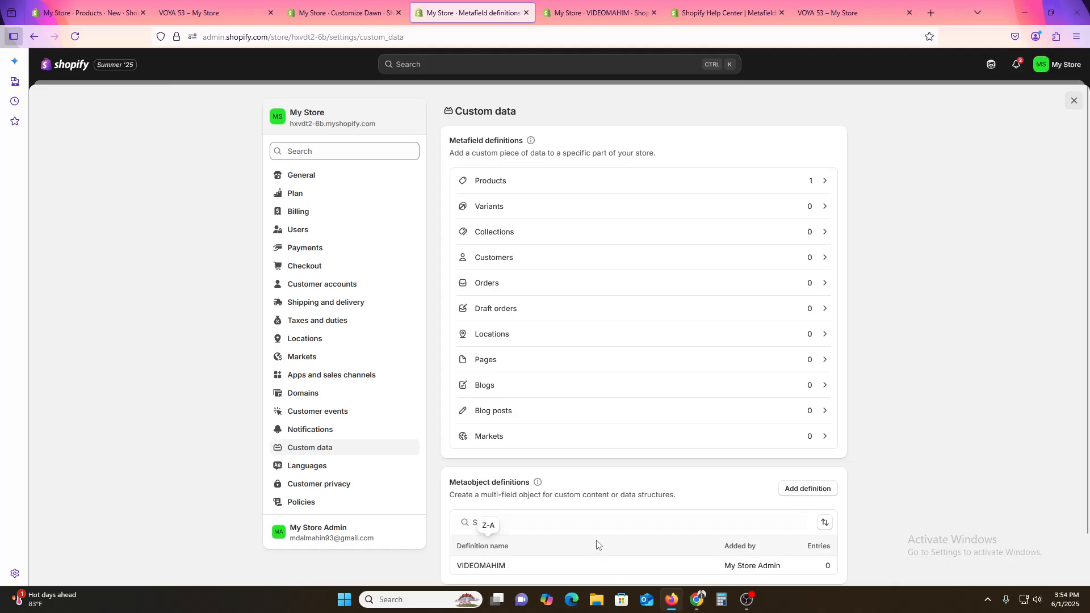
left_click(498, 141)
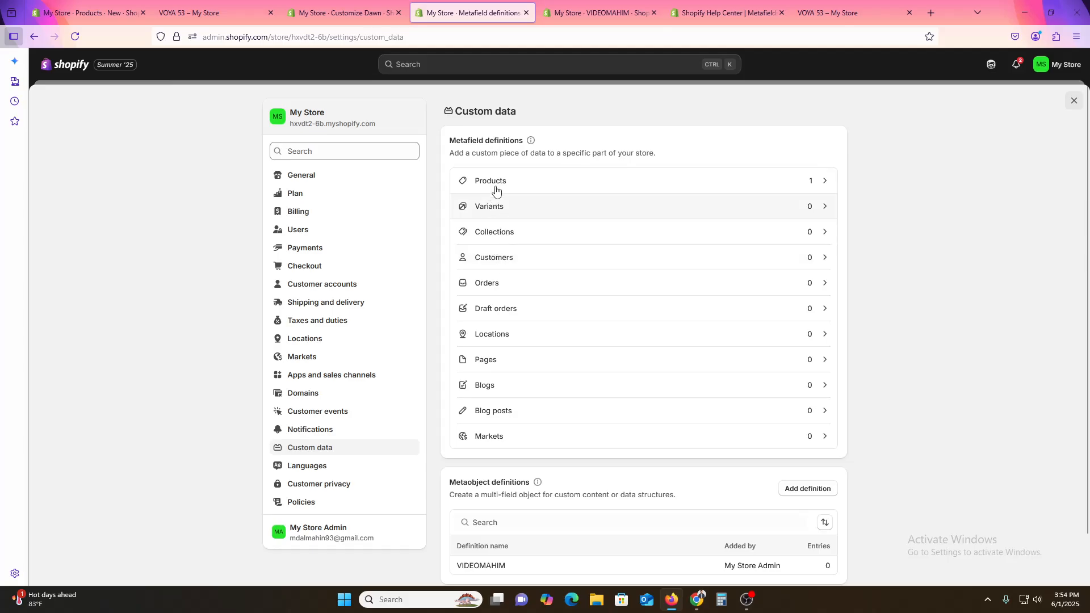
left_click(211, 9)
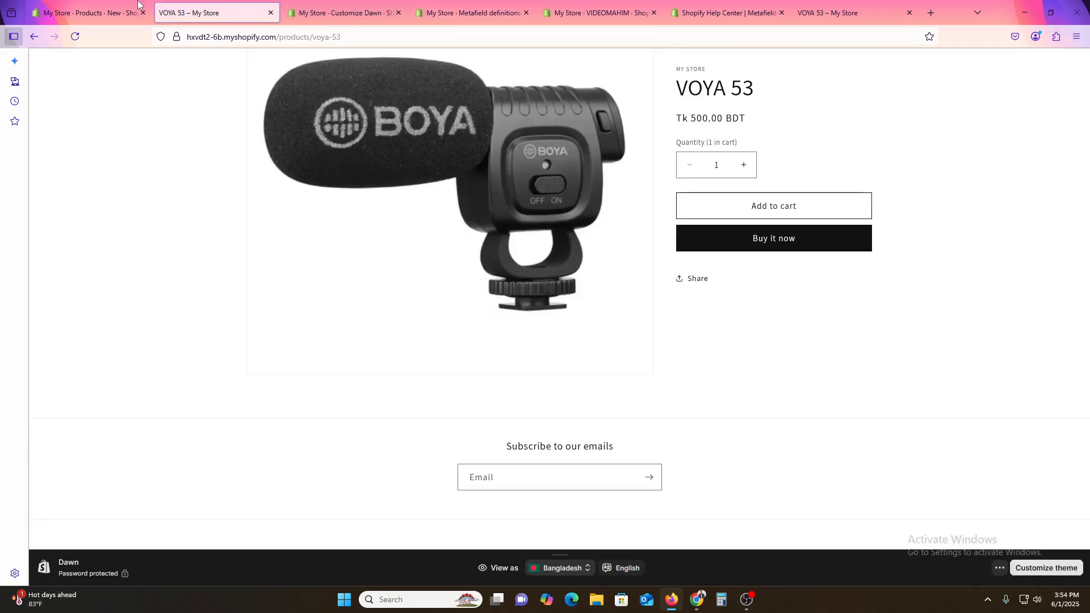
left_click(60, 14)
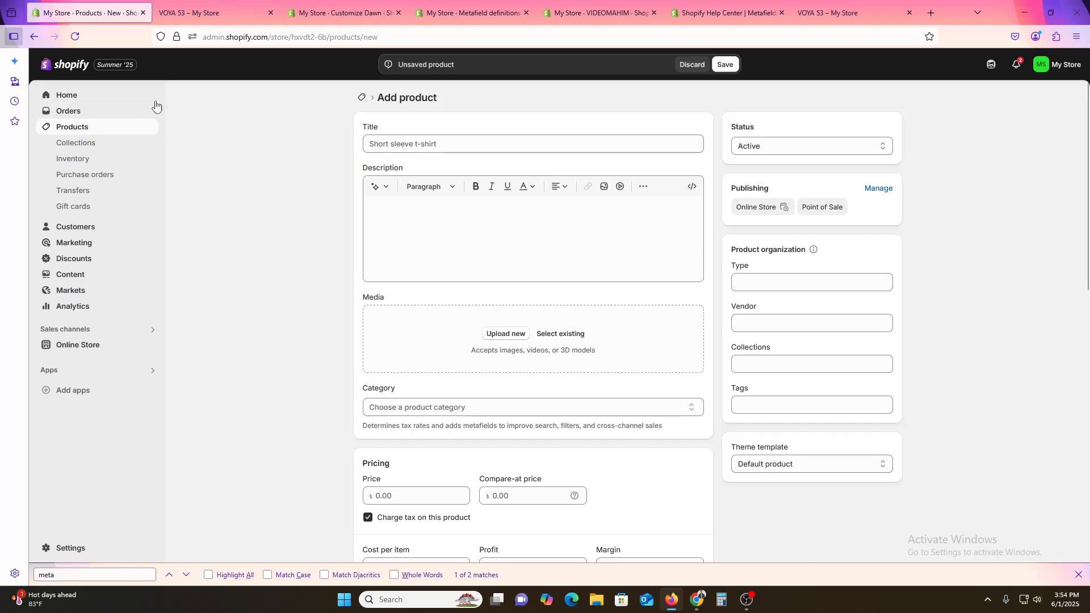
left_click(72, 37)
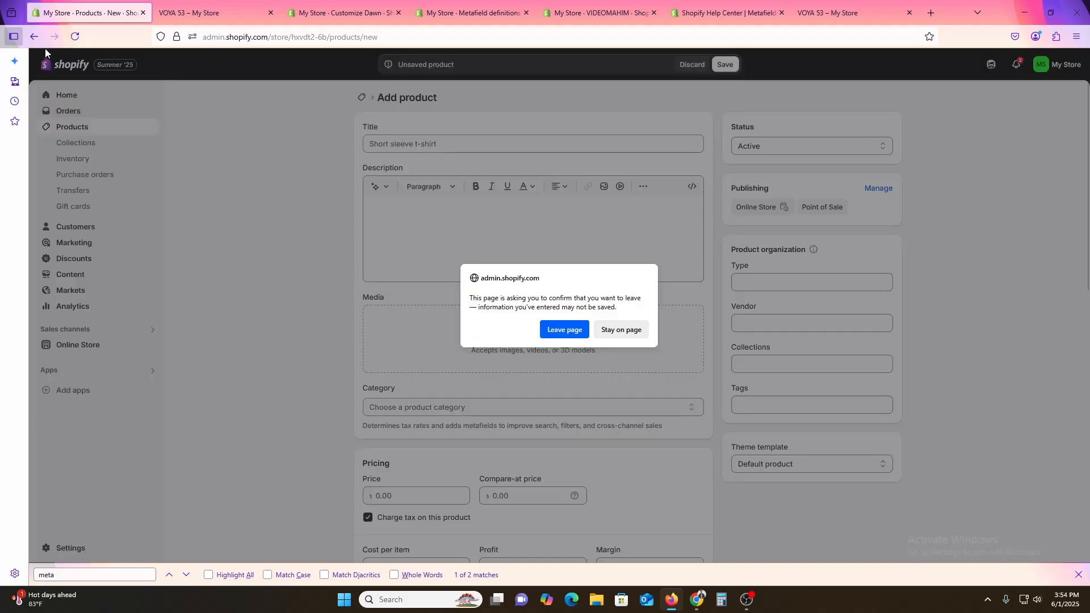
left_click(571, 335)
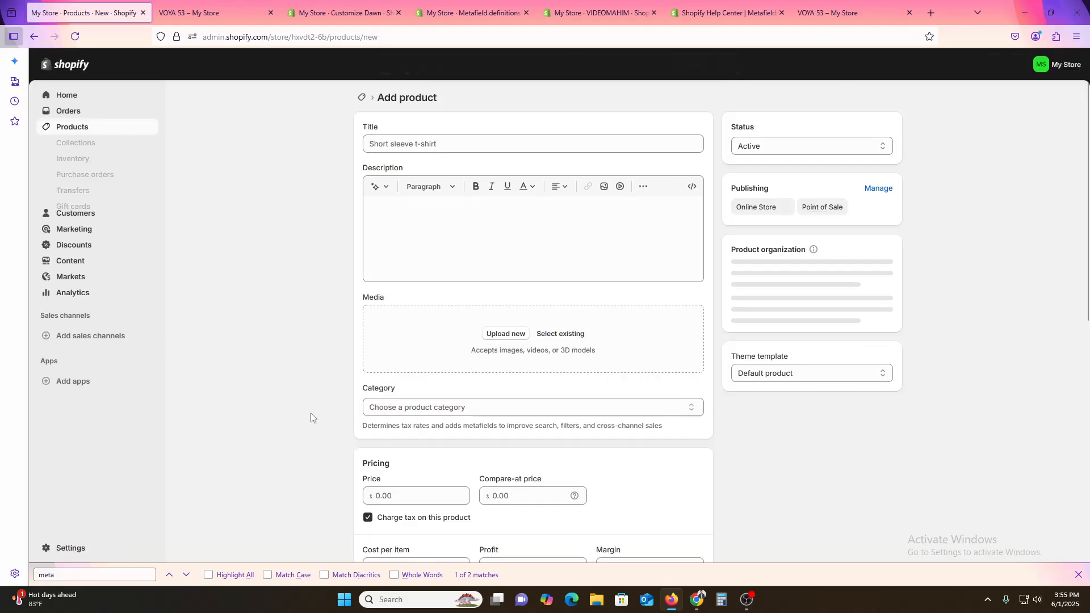
Step: Locate the Metafields section on the new product form and examine its VIDEO field
scroll(312, 417, "down", 10)
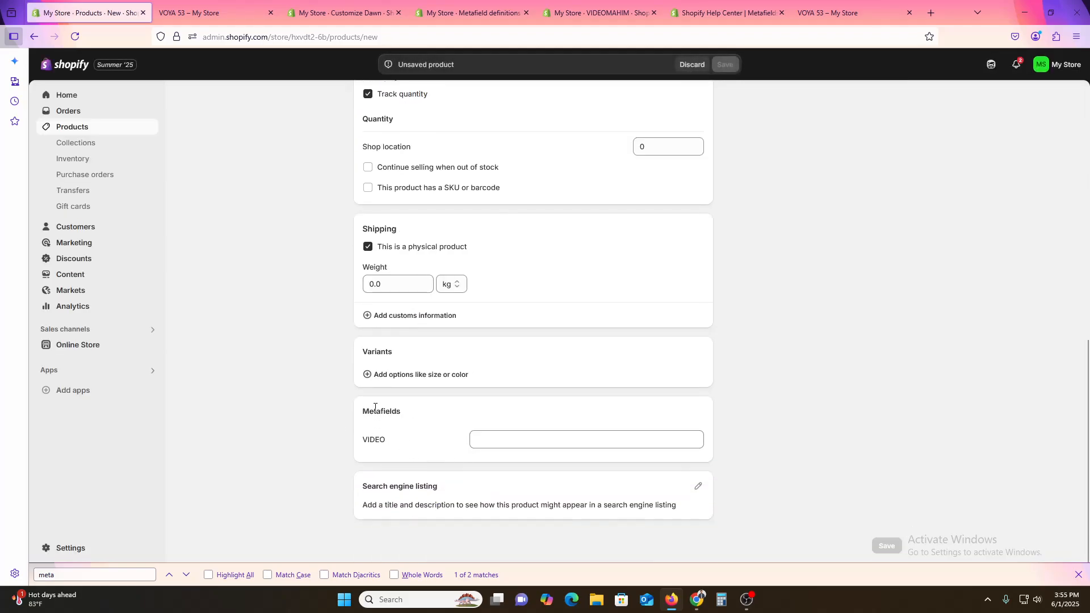
left_click_drag(374, 414, 402, 417)
left_click(390, 427)
Step: Open the store's custom data settings and review the metafield and metaobject definitions again
left_click(94, 560)
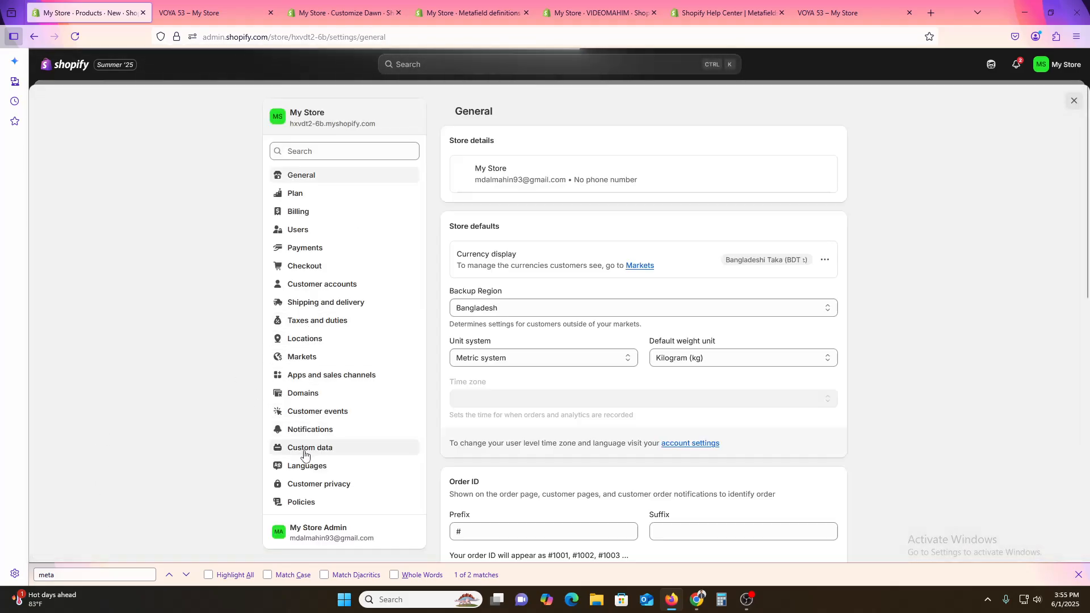
left_click(305, 448)
scroll(604, 469, "down", 3)
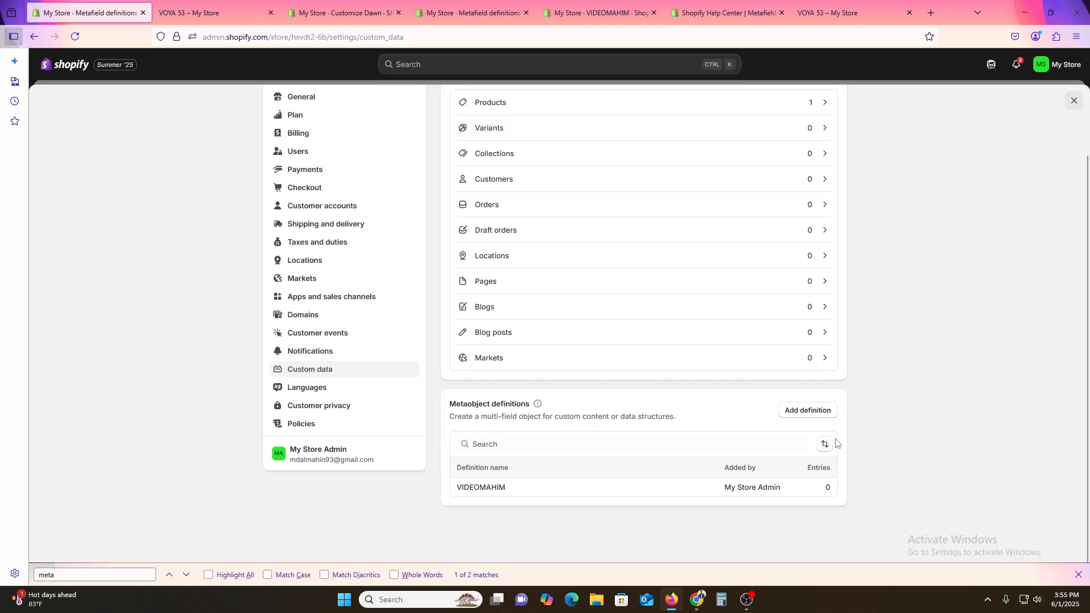
scroll(482, 488, "up", 2)
scroll(518, 494, "down", 1)
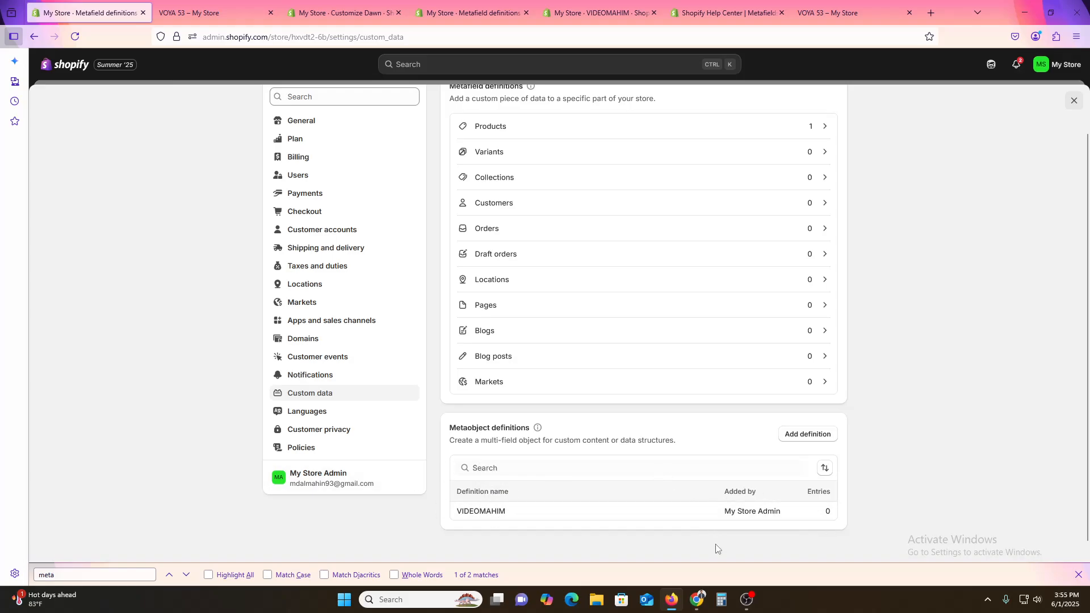
scroll(621, 515, "up", 2)
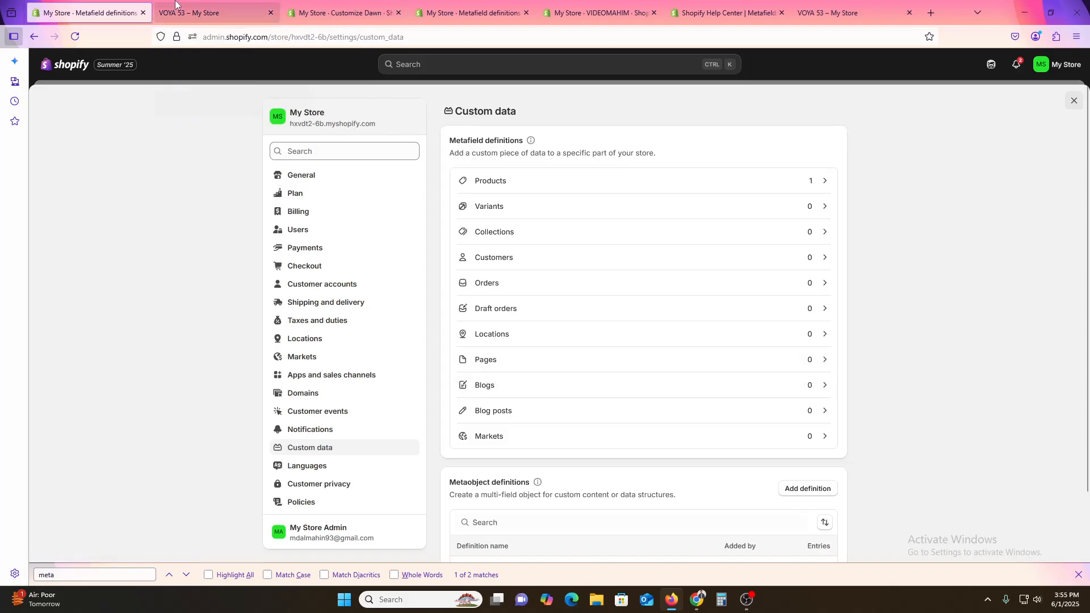
Step: Glance at the VOYA 53 storefront page and close the store settings to return to the new product form
left_click(196, 10)
left_click(108, 12)
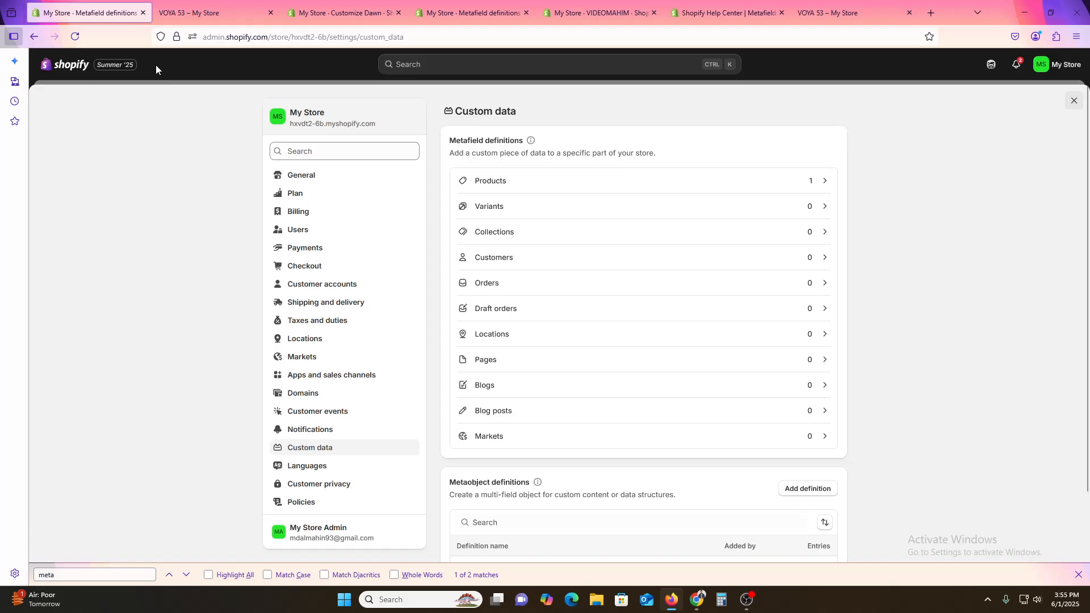
left_click(1074, 100)
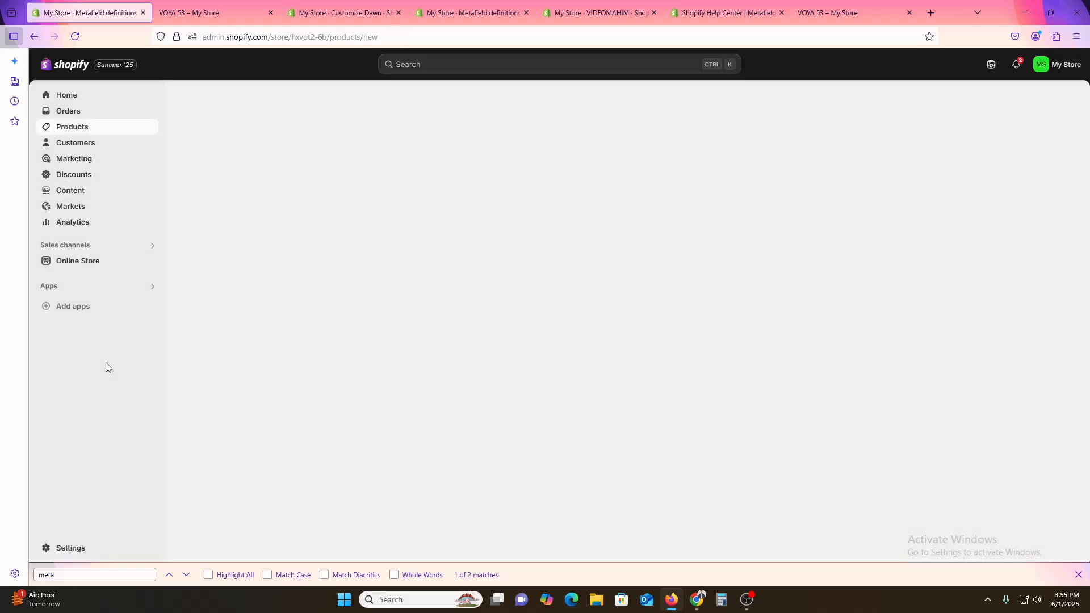
scroll(472, 479, "down", 10)
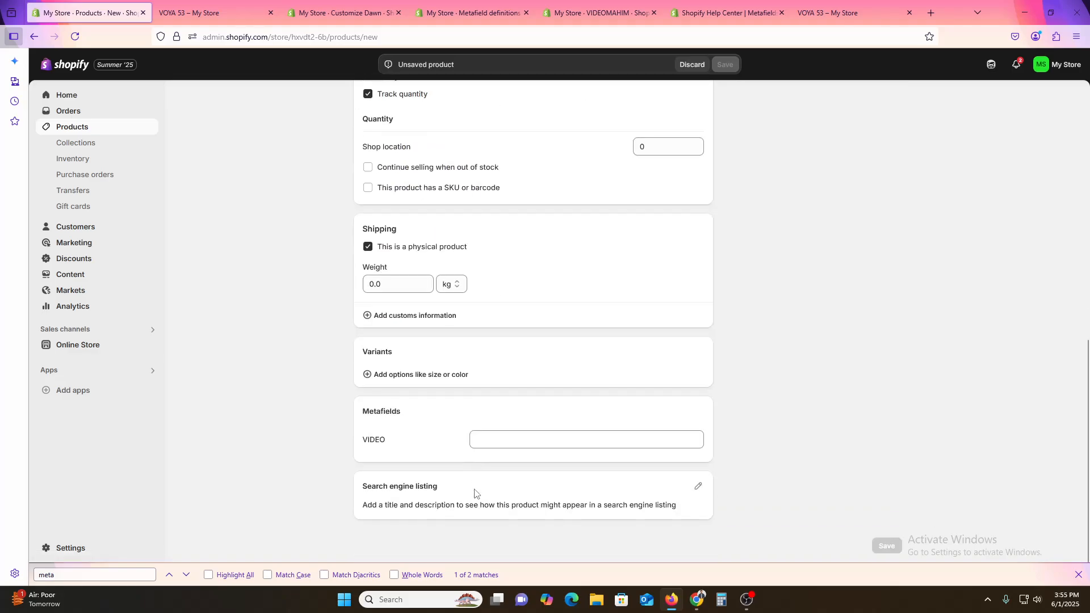
left_click(554, 443)
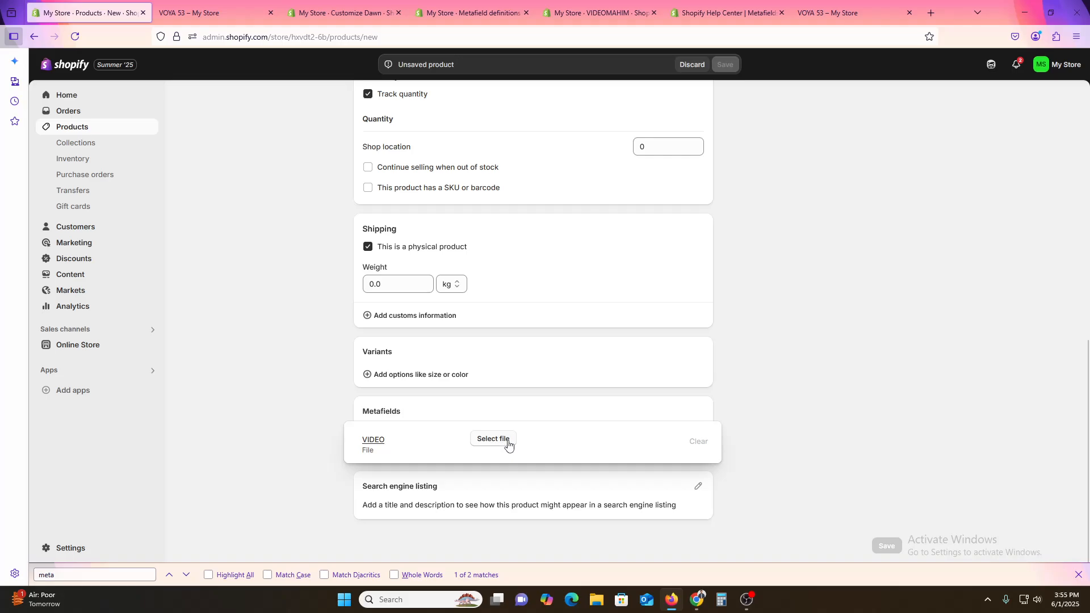
left_click(489, 439)
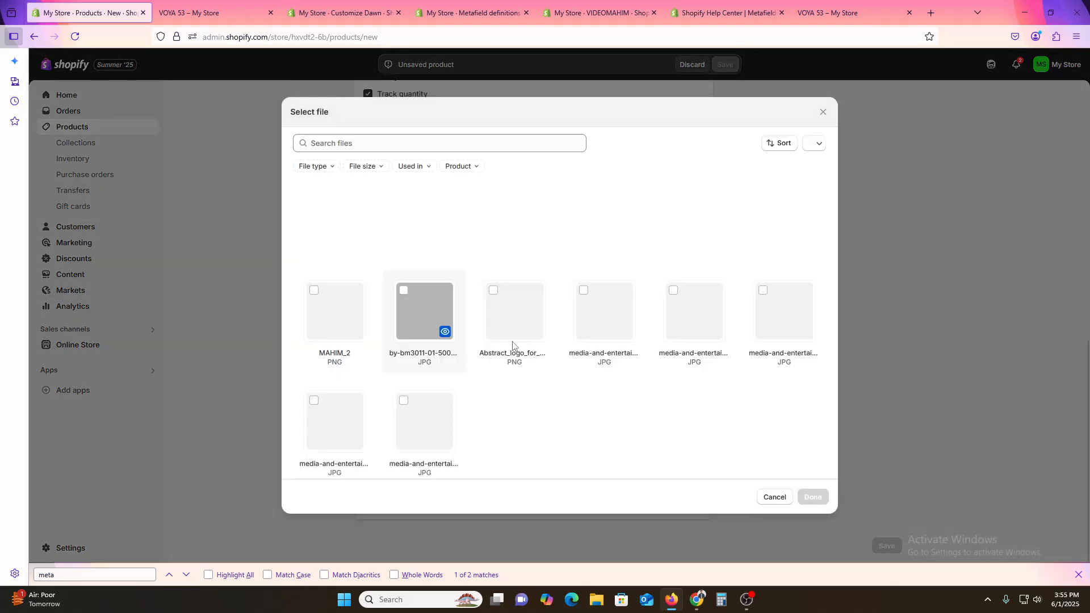
left_click(407, 414)
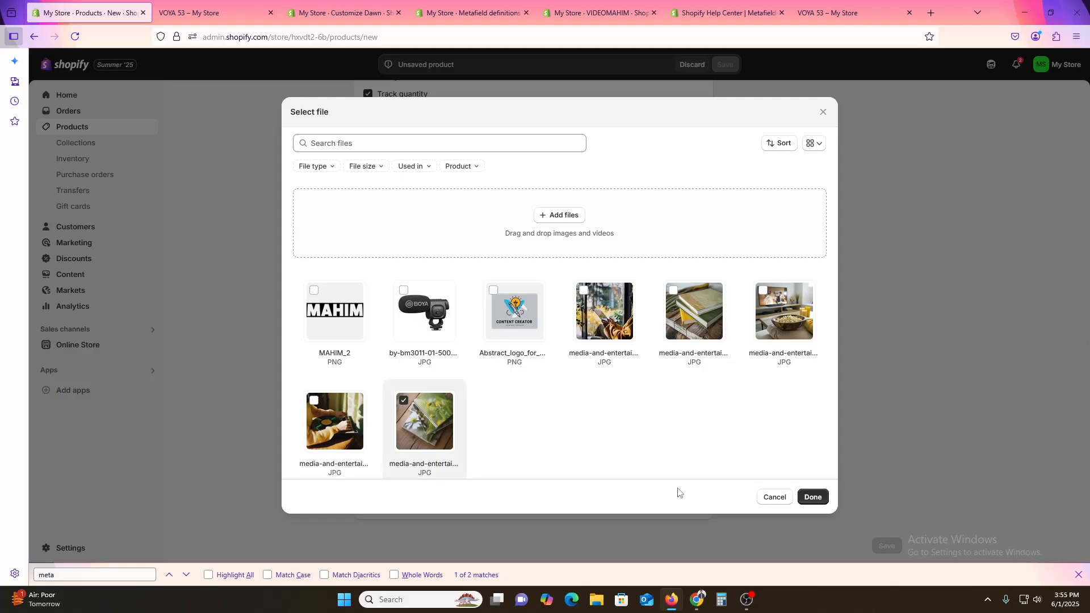
left_click(813, 497)
scroll(263, 282, "up", 3)
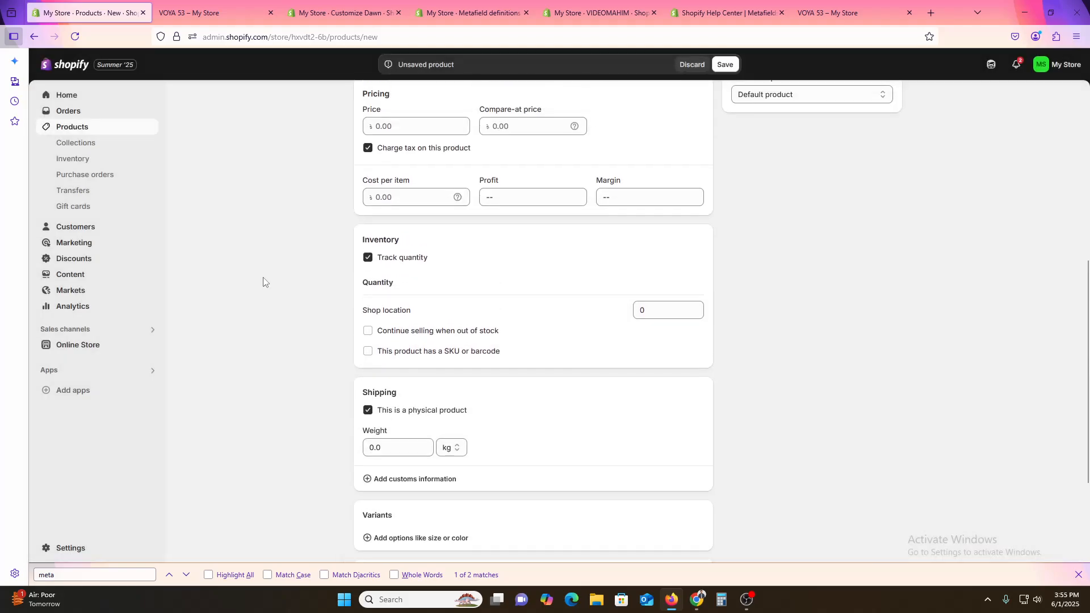
Step: Leave the new product form without keeping its unsaved entries and open the VOYA 53 product
left_click(78, 127)
left_click(692, 64)
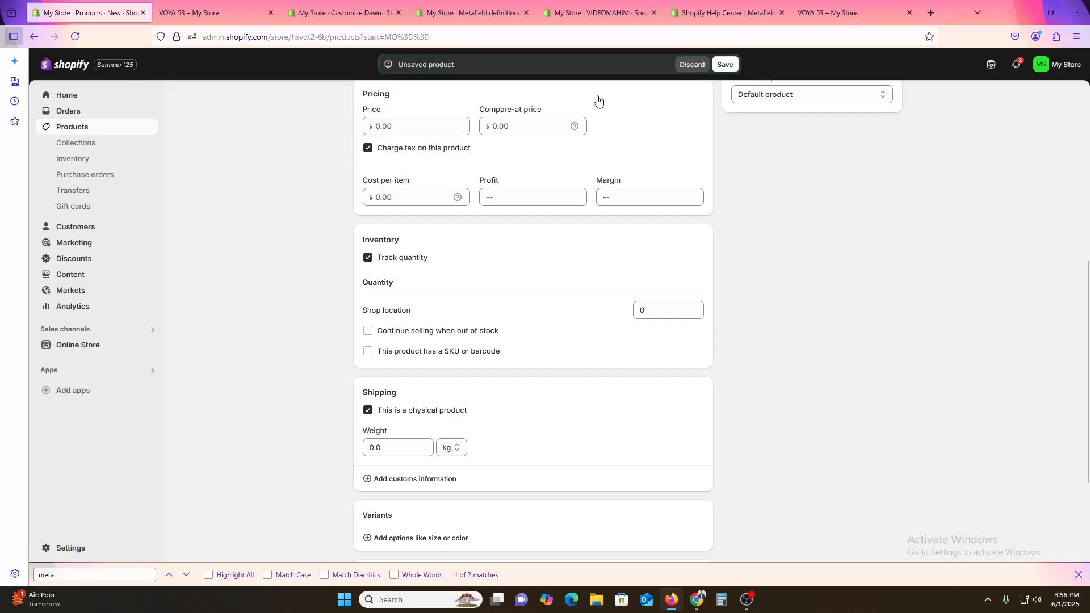
left_click(249, 173)
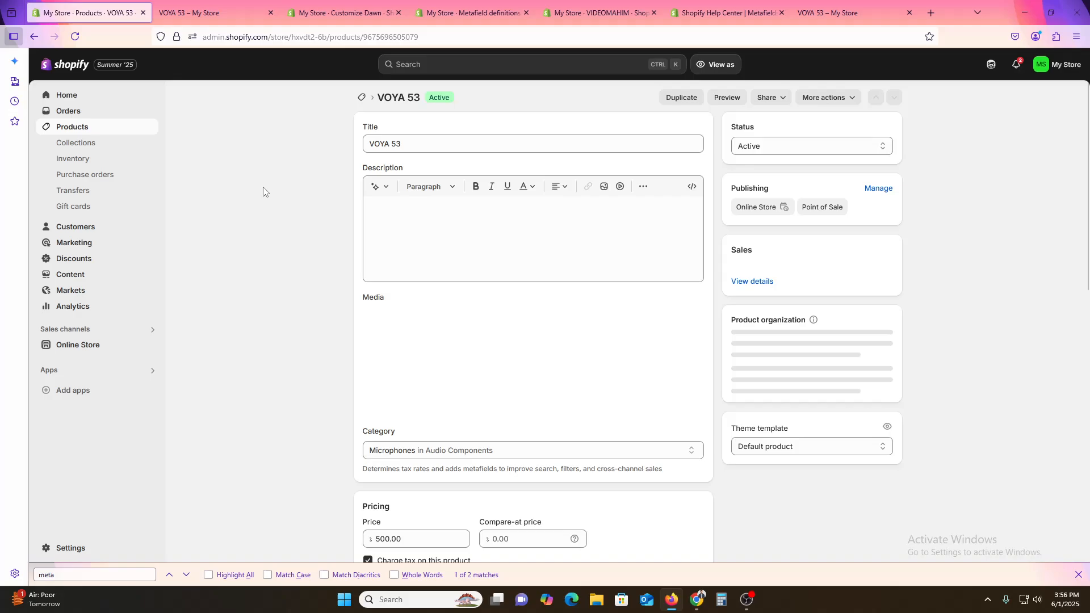
Step: Assign the existing image of stacked books to VOYA 53's VIDEO product metafield and save the product
scroll(614, 424, "down", 5)
scroll(613, 424, "down", 10)
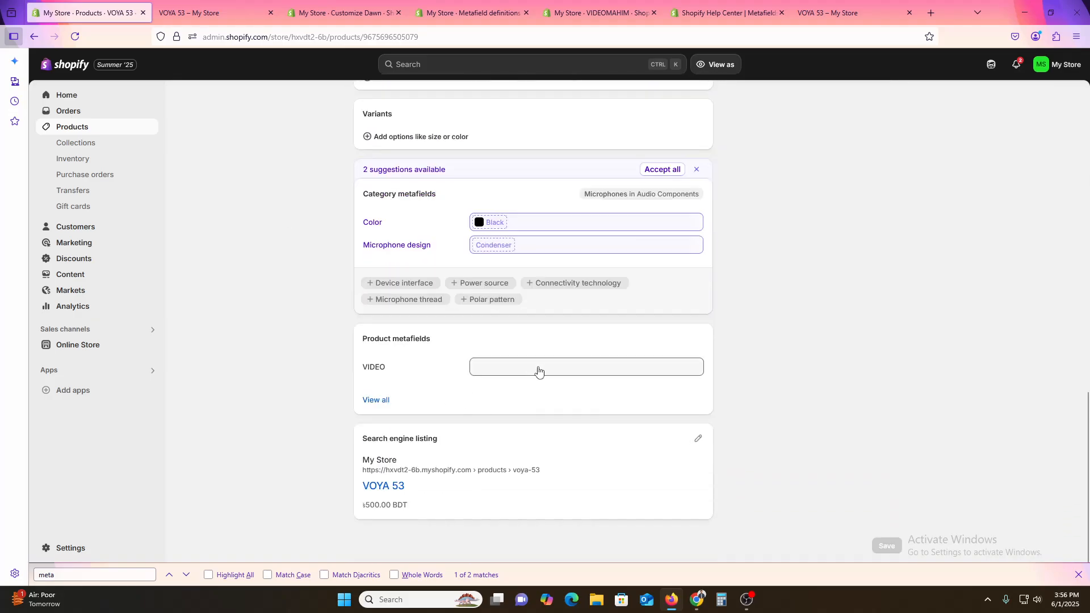
left_click(540, 372)
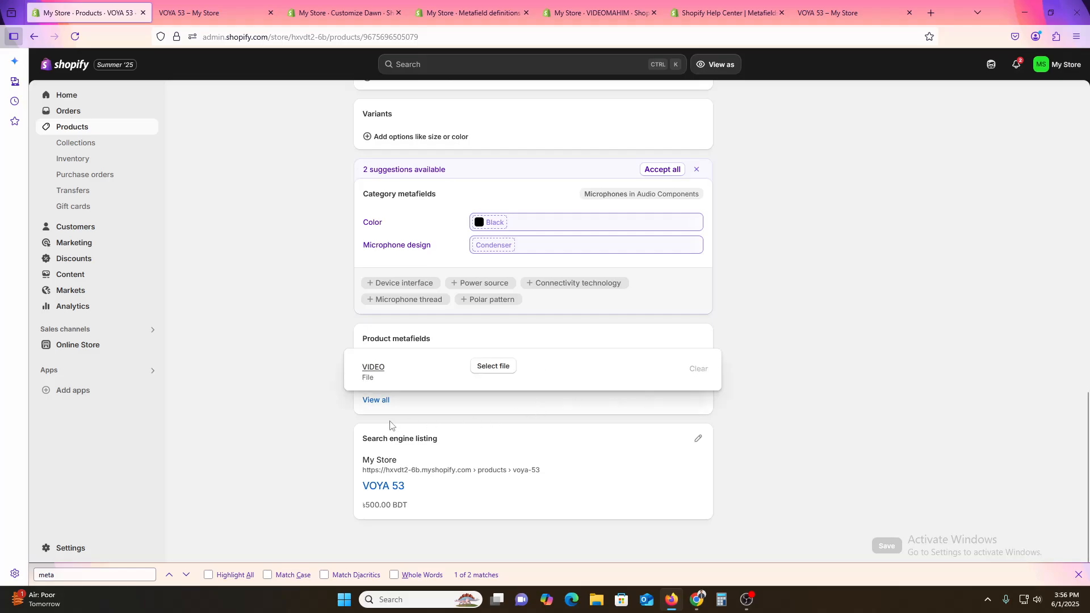
left_click(499, 366)
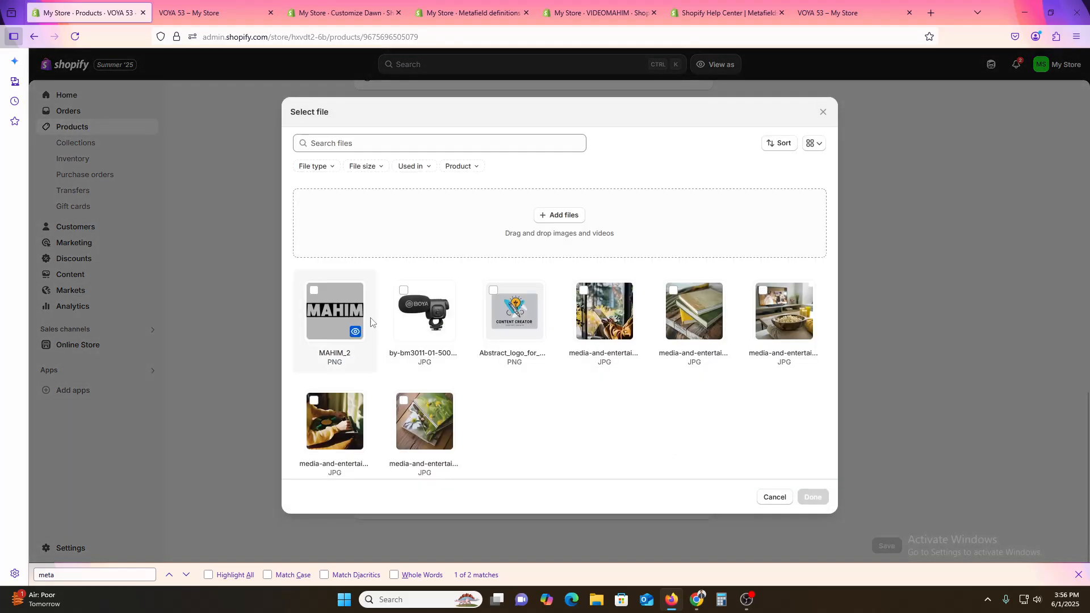
left_click(710, 309)
left_click(813, 497)
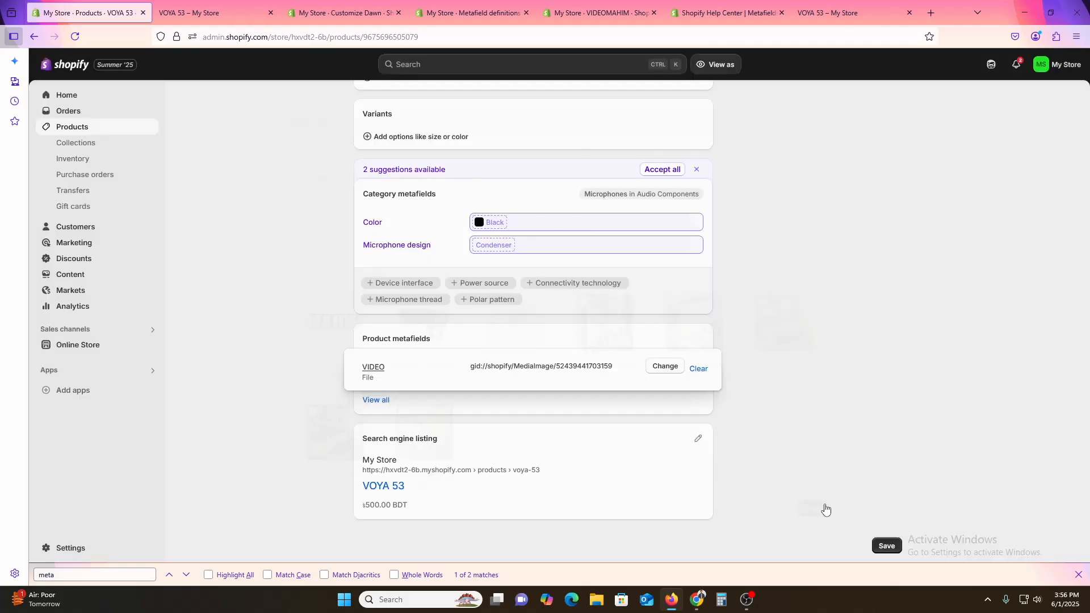
left_click(894, 546)
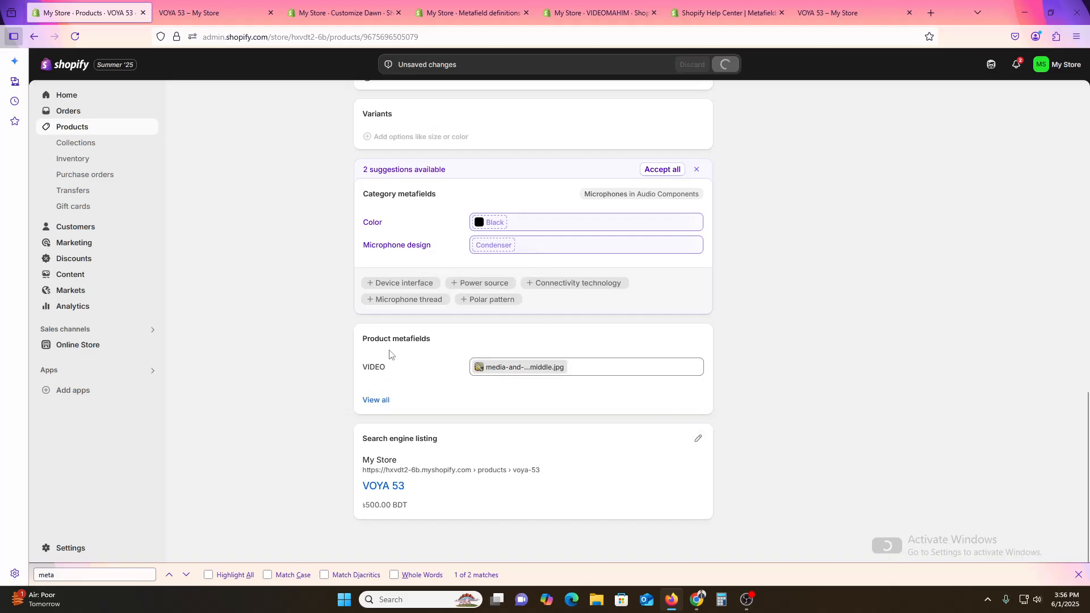
Step: Reload the VOYA 53 storefront page and check it for the metafield image
left_click(216, 12)
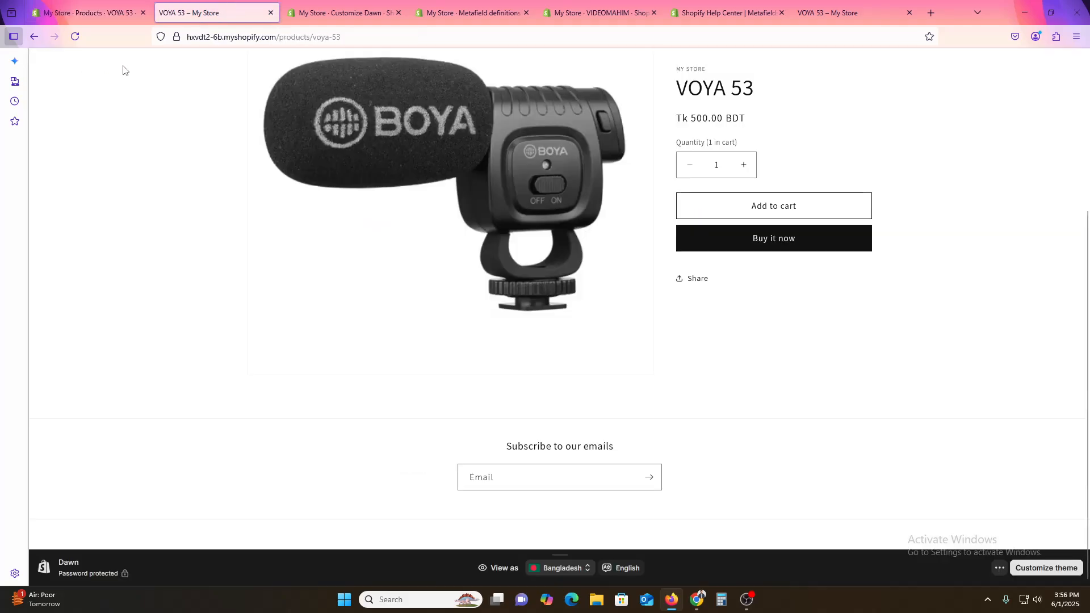
left_click(77, 40)
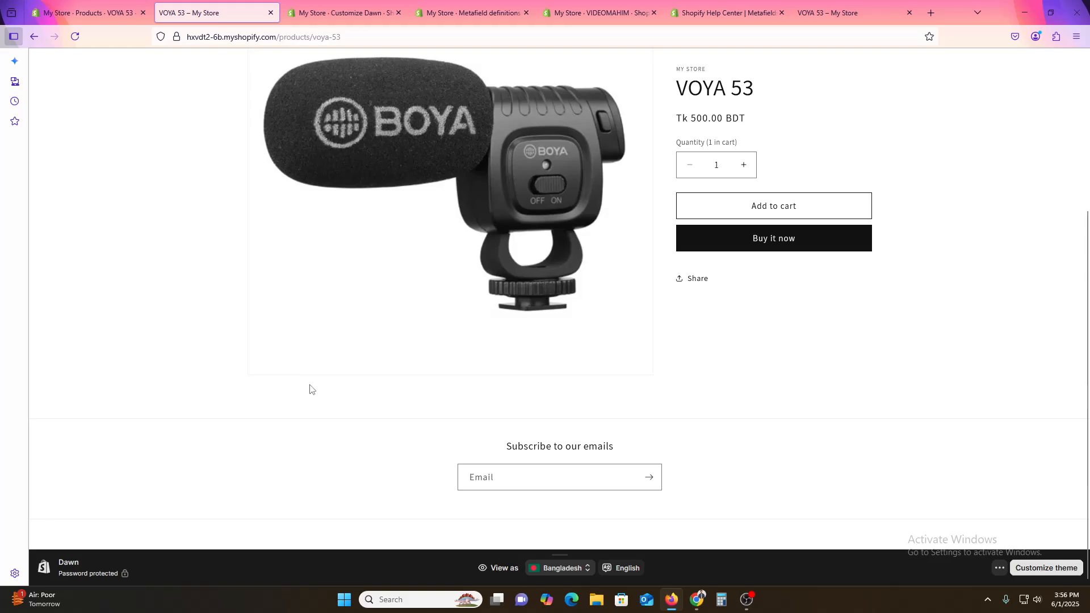
key("ctrl+r")
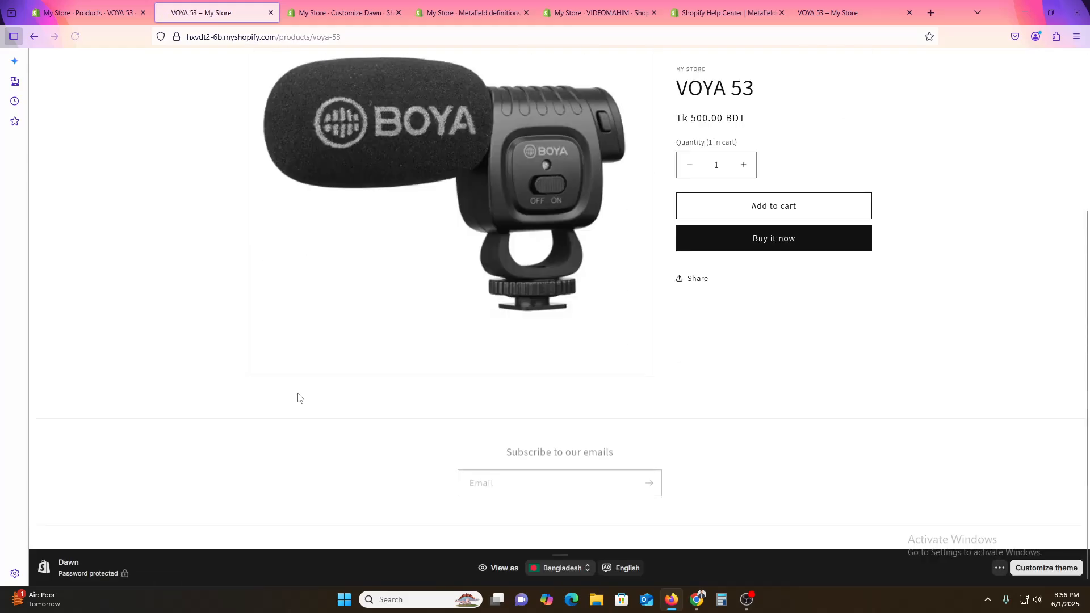
Step: Preview VOYA 53 from the product list, close the old storefront page, examine the preview, and return to the product list
key("ctrl+Page_Up")
scroll(949, 379, "up", 5)
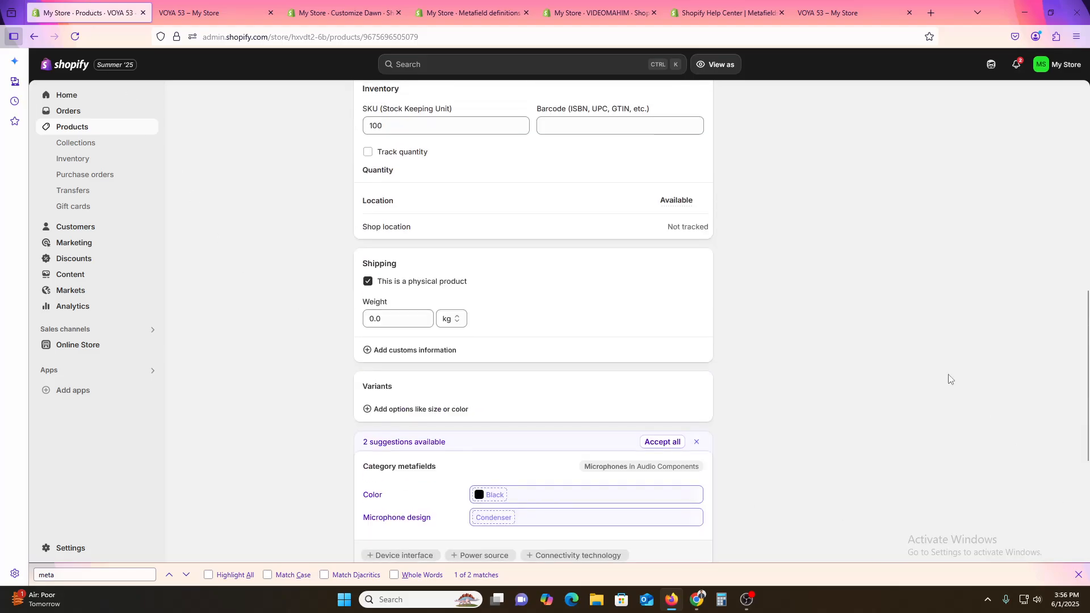
left_click(82, 130)
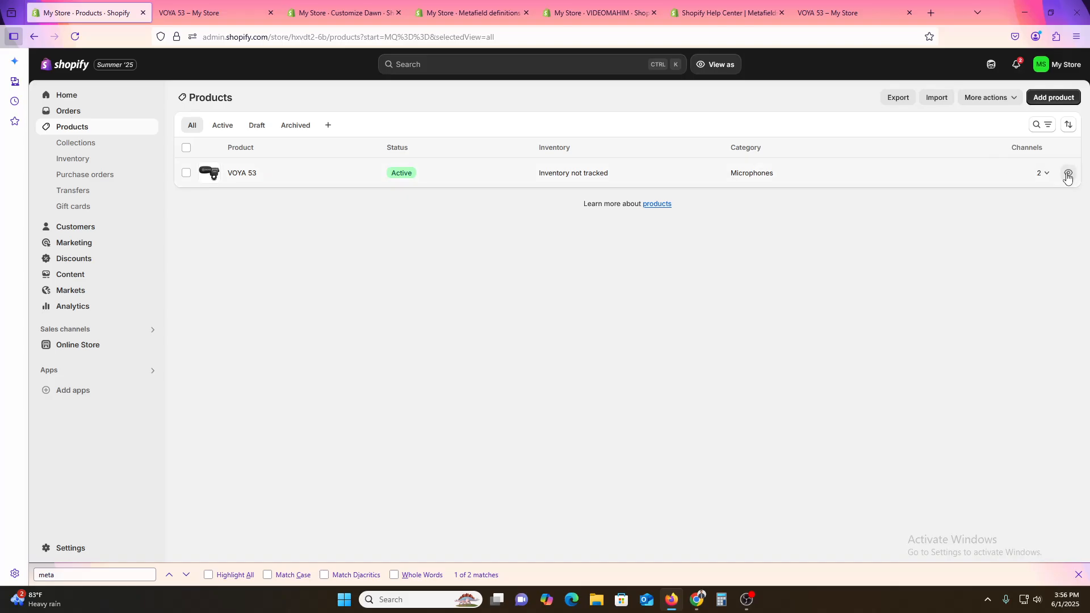
left_click(1067, 177)
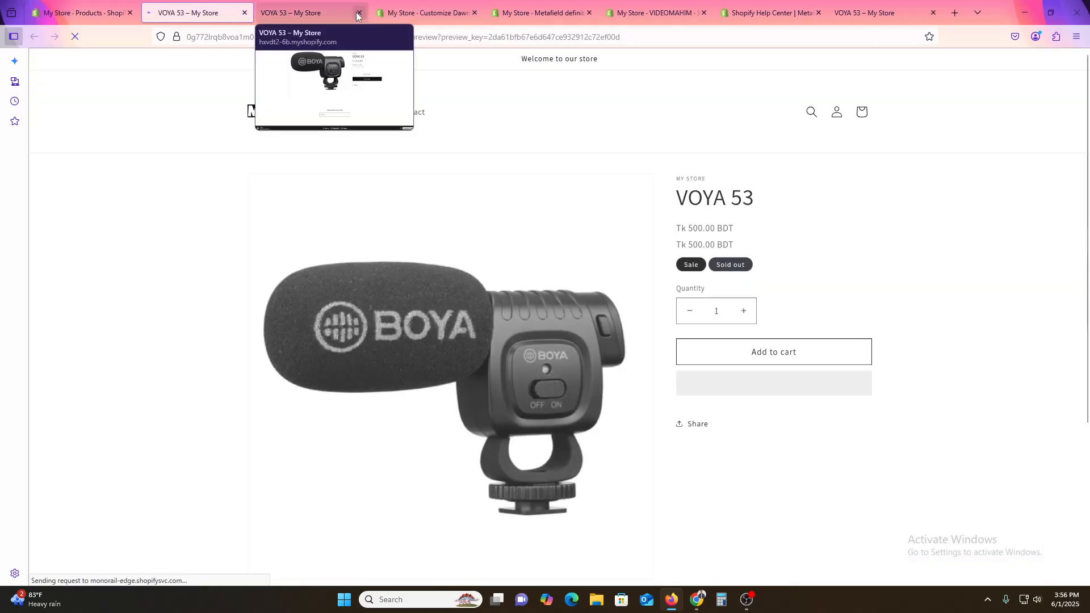
left_click(358, 13)
scroll(745, 455, "down", 3)
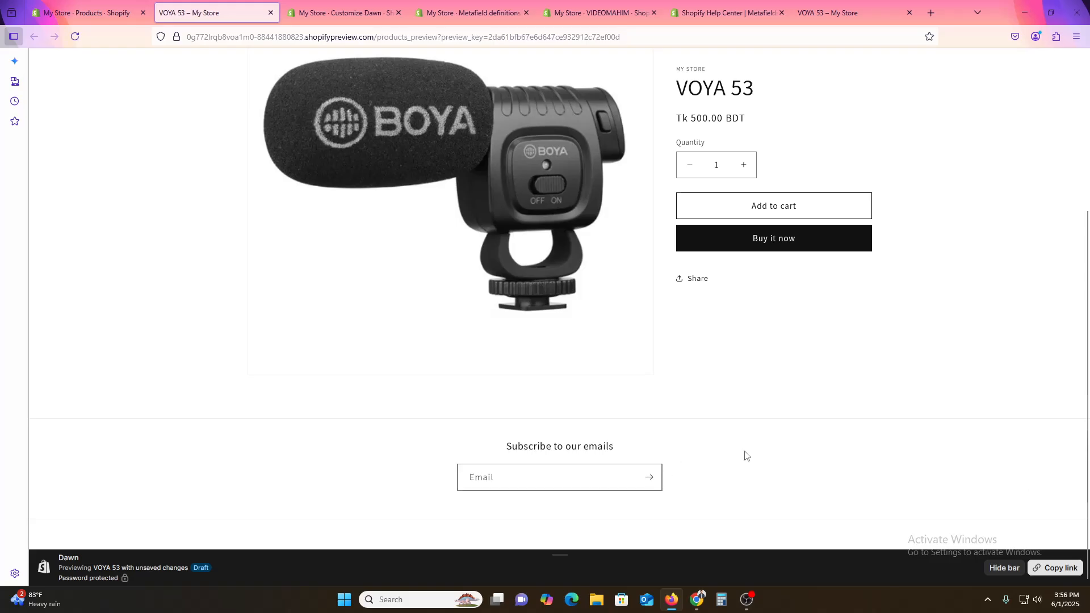
scroll(769, 467, "up", 4)
scroll(771, 471, "down", 4)
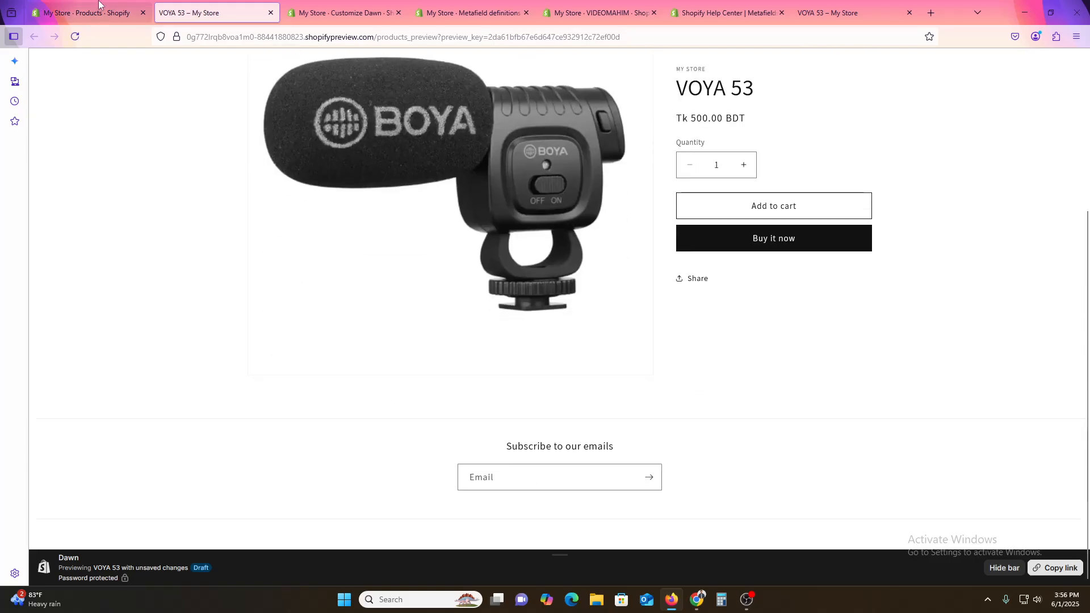
left_click(99, 4)
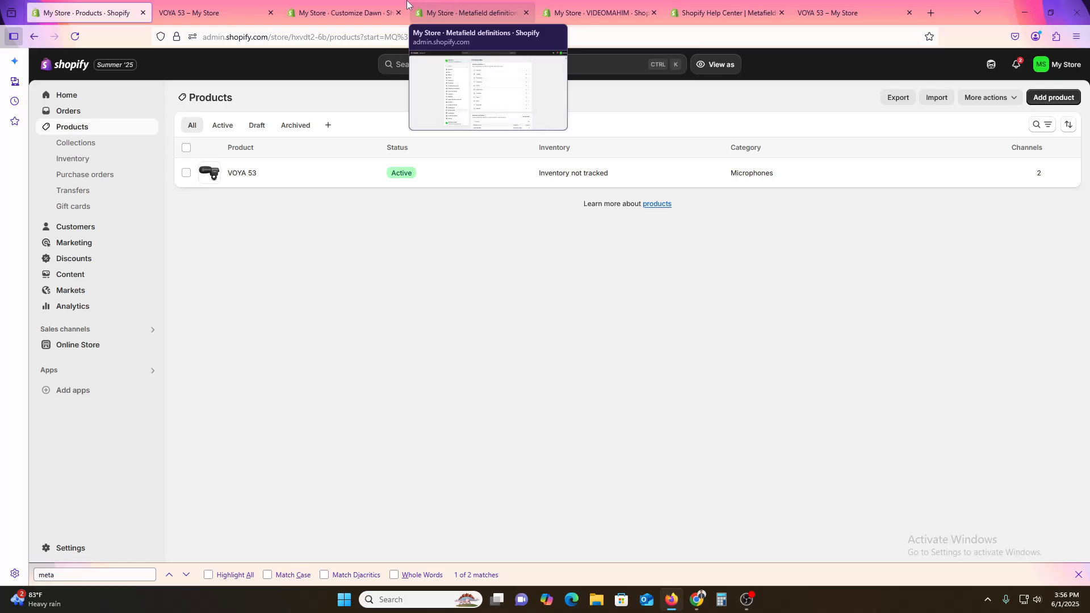
Step: In the Dawn theme editor, add an Image with text section to the Default product template
left_click(362, 4)
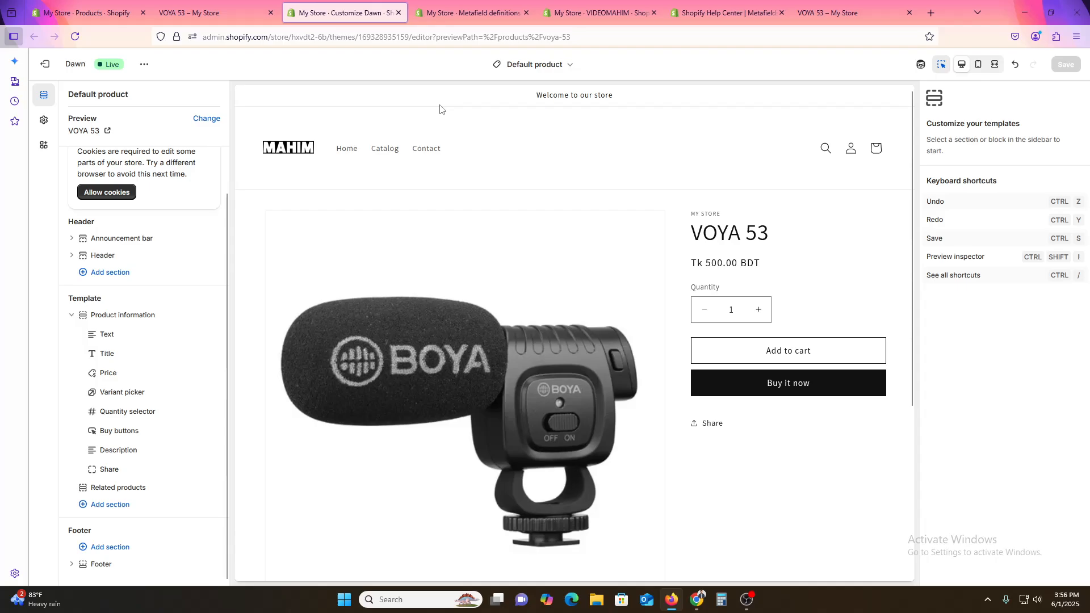
scroll(766, 438, "down", 4)
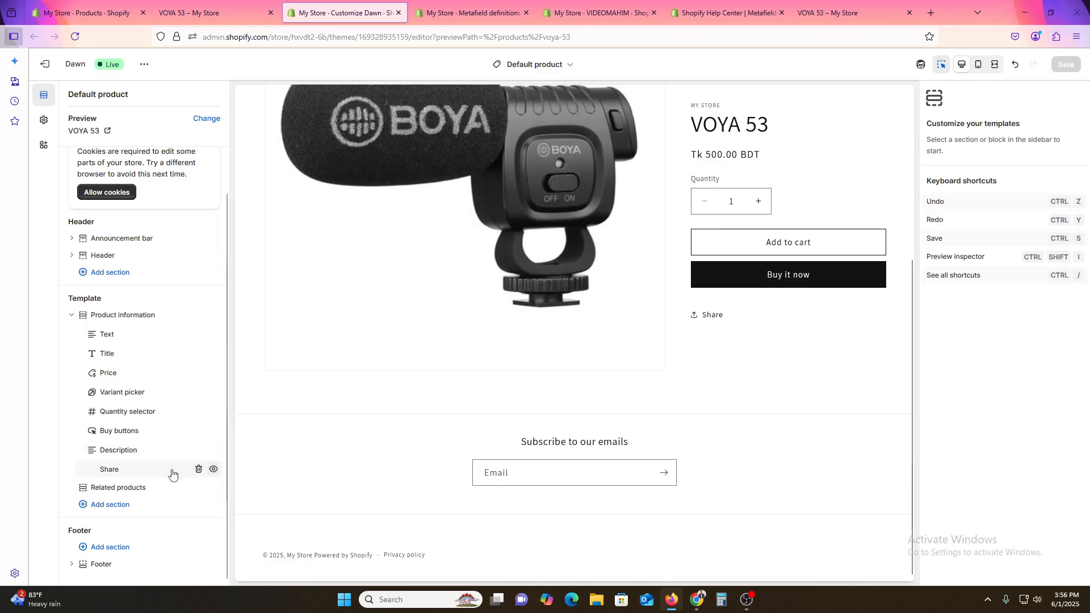
left_click(119, 504)
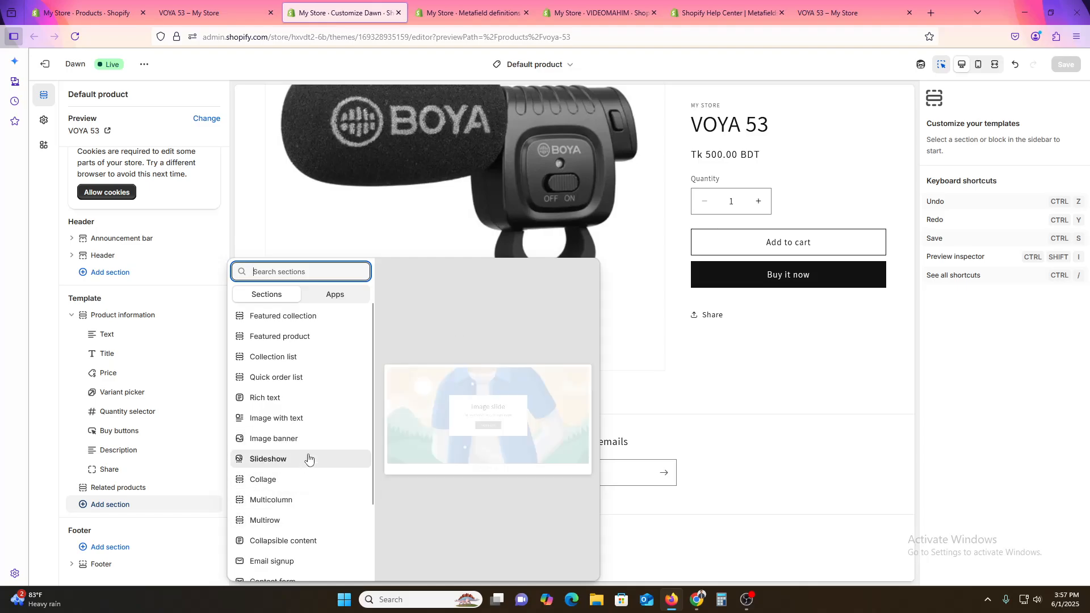
left_click(307, 424)
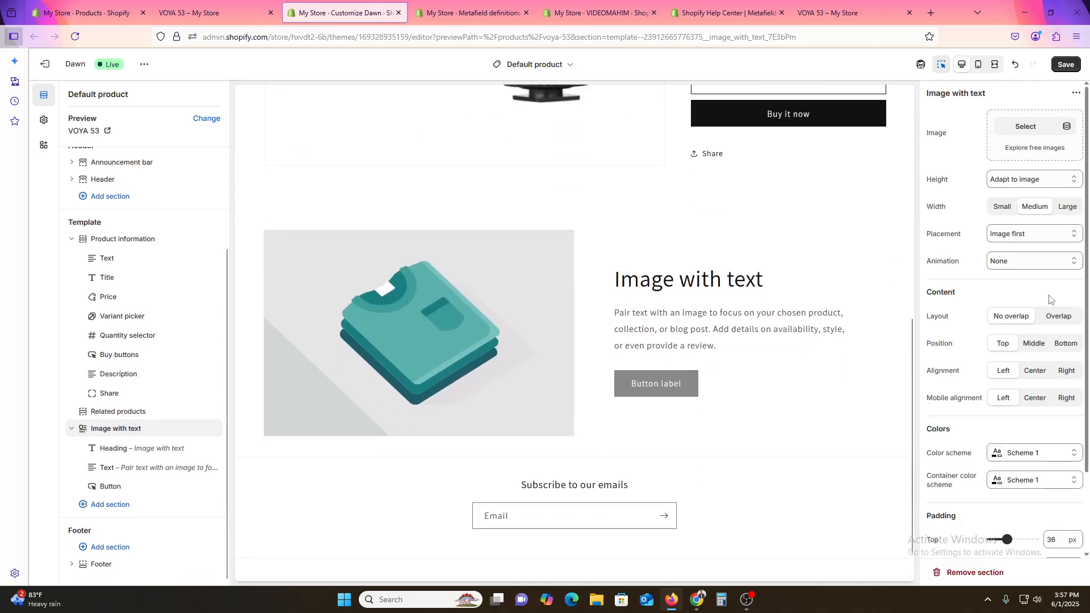
Step: Set the Image with text section's placement to Image second and review its layout in the page preview
left_click(1035, 235)
left_click(1024, 267)
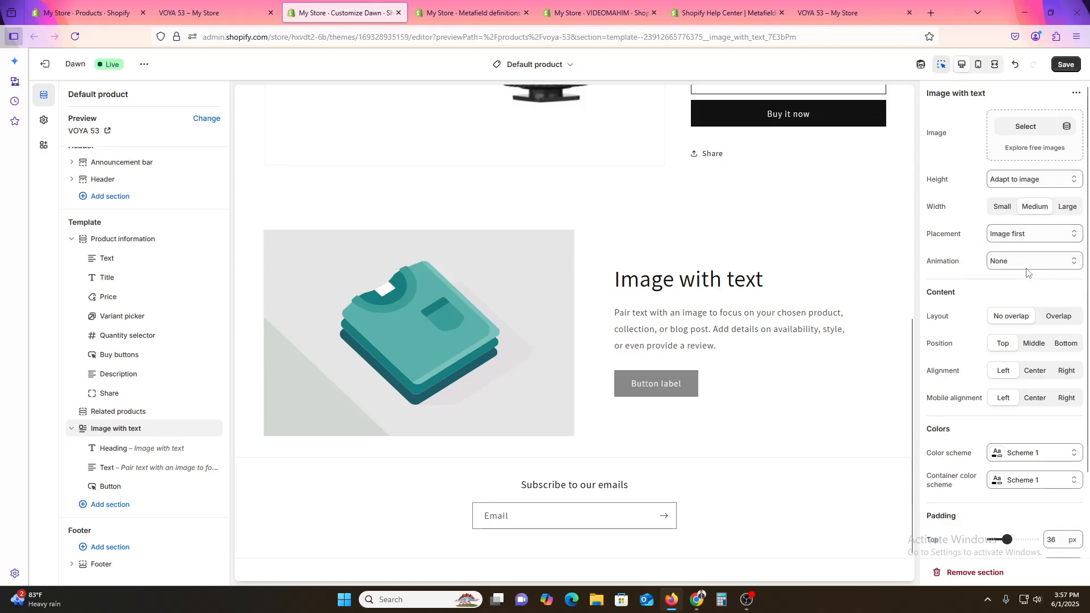
scroll(699, 351, "up", 5)
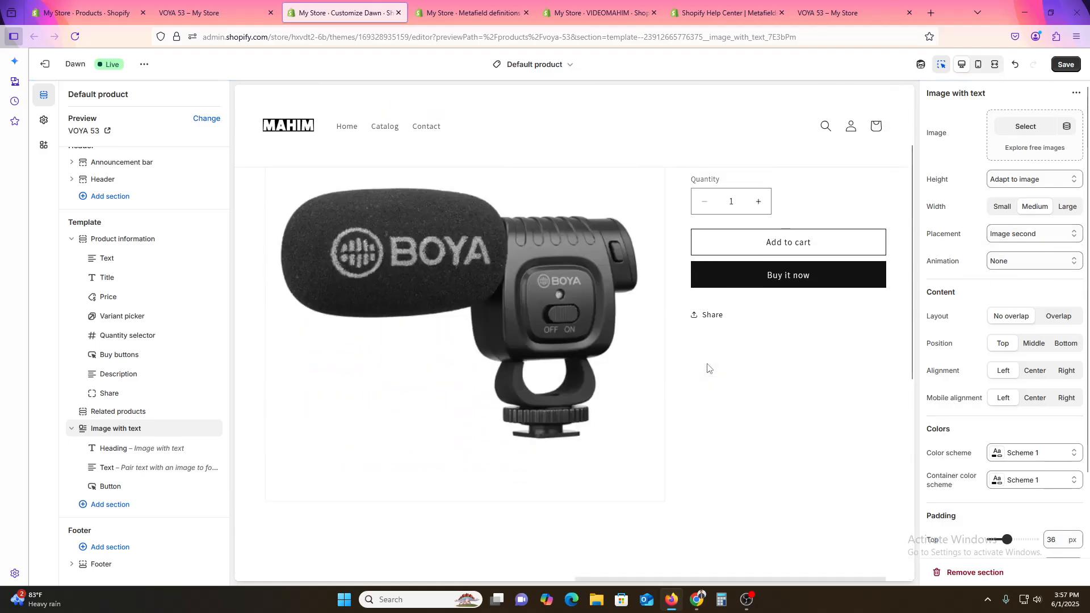
scroll(636, 377, "down", 2)
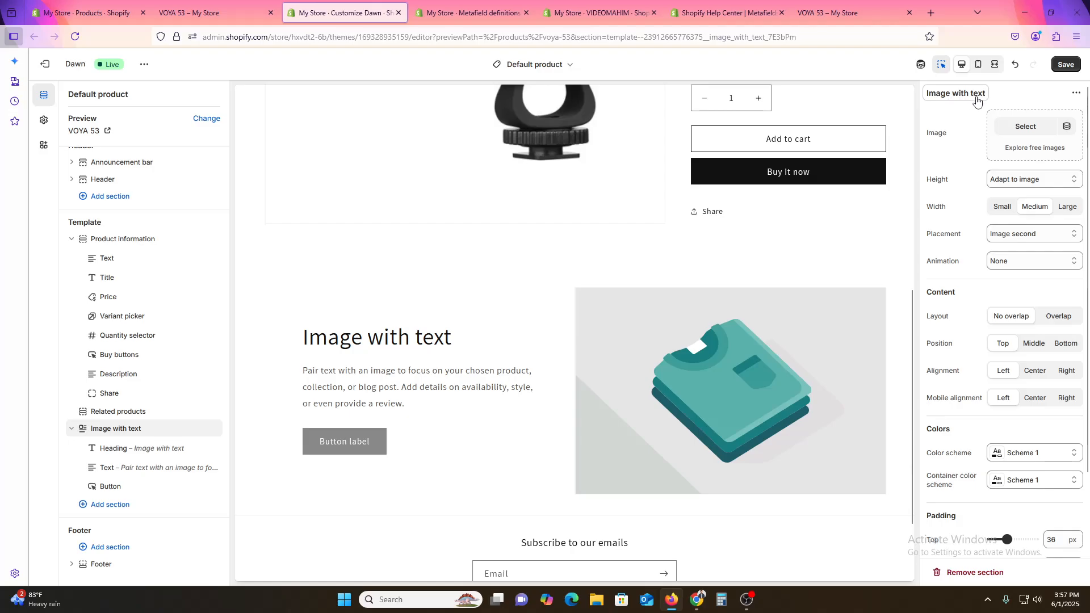
scroll(980, 380, "down", 2)
scroll(981, 380, "up", 2)
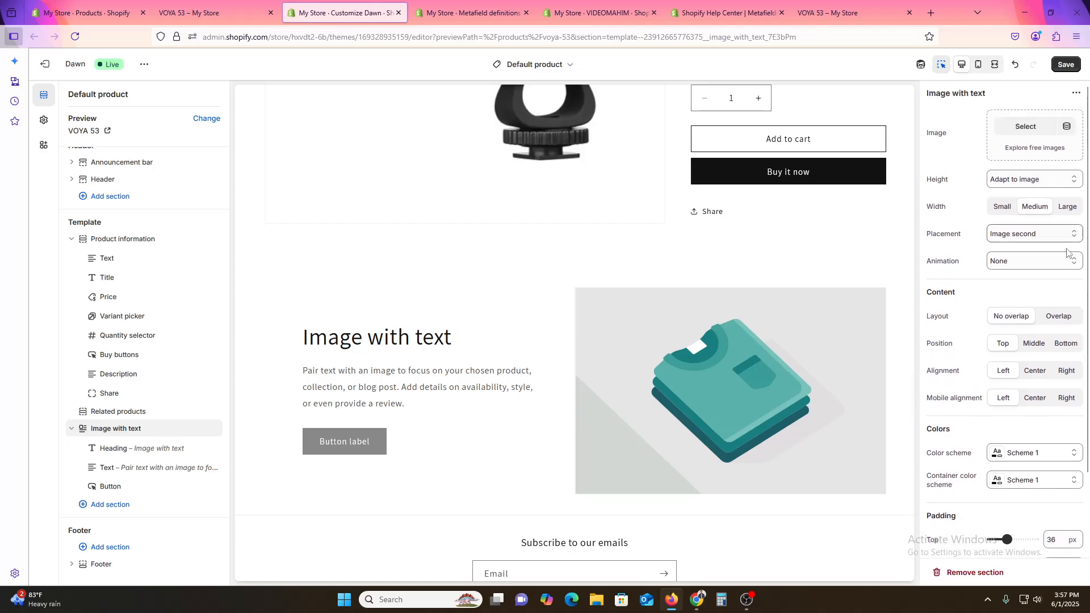
Step: Connect the Image with text section's image to the product's VIDEO metafield, check the page preview, and save the template
left_click(1067, 127)
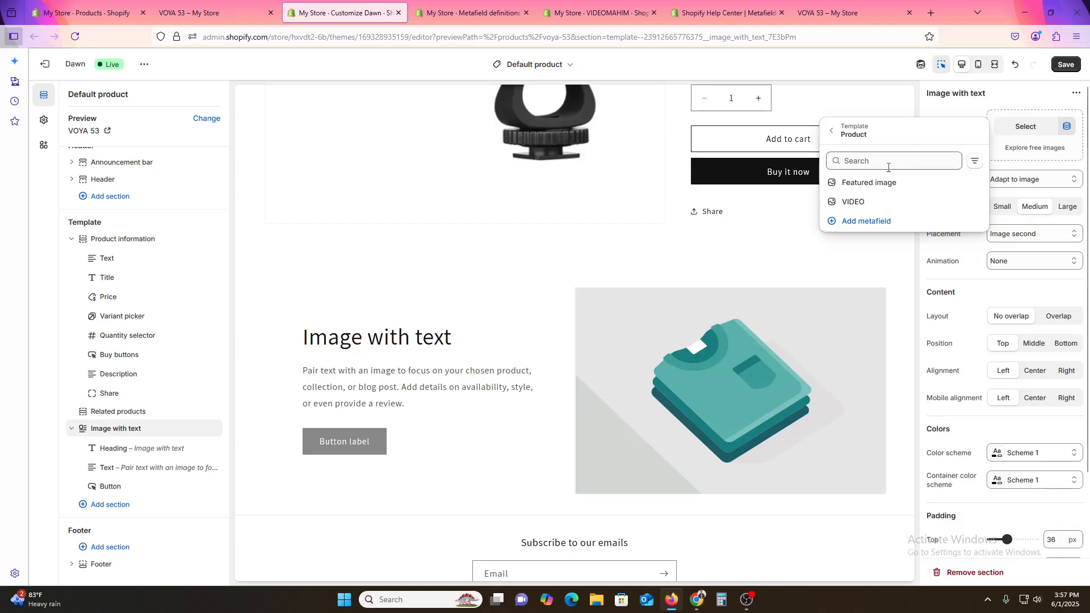
left_click(856, 204)
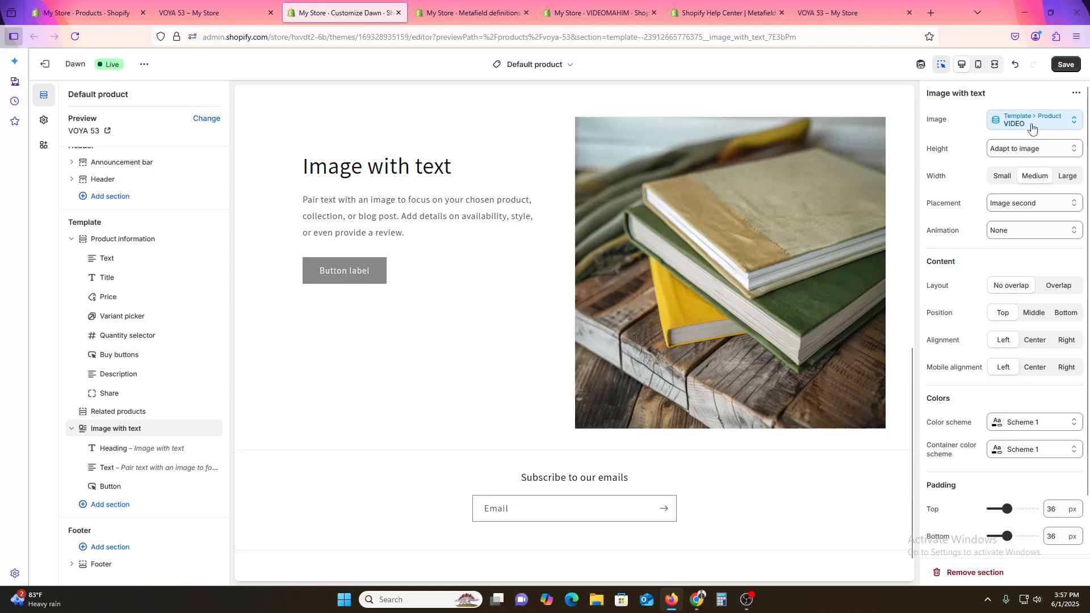
scroll(645, 344, "up", 4)
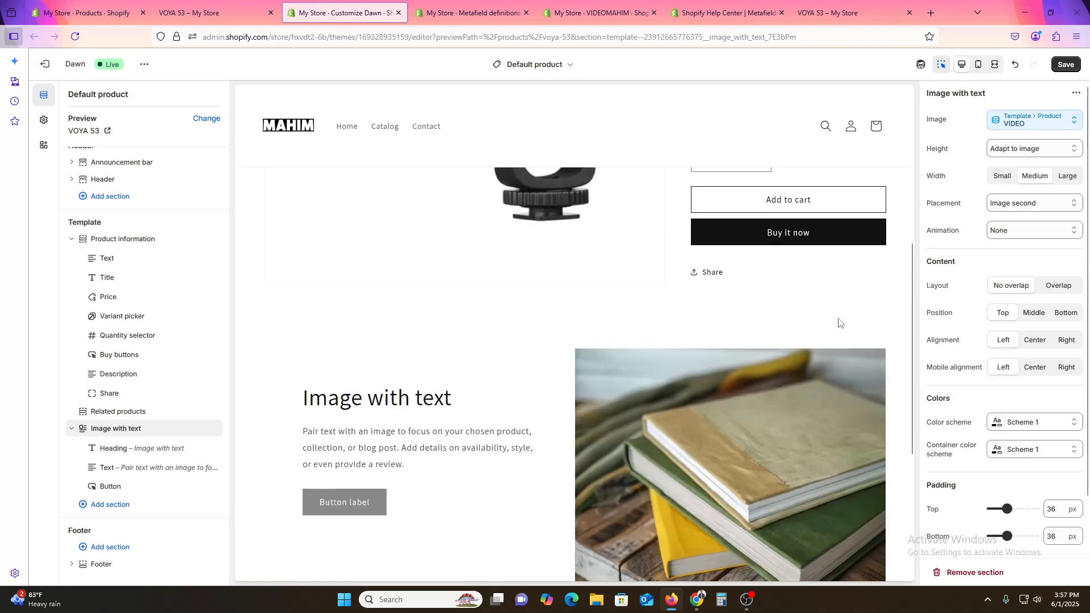
scroll(843, 326, "down", 4)
scroll(385, 352, "up", 5)
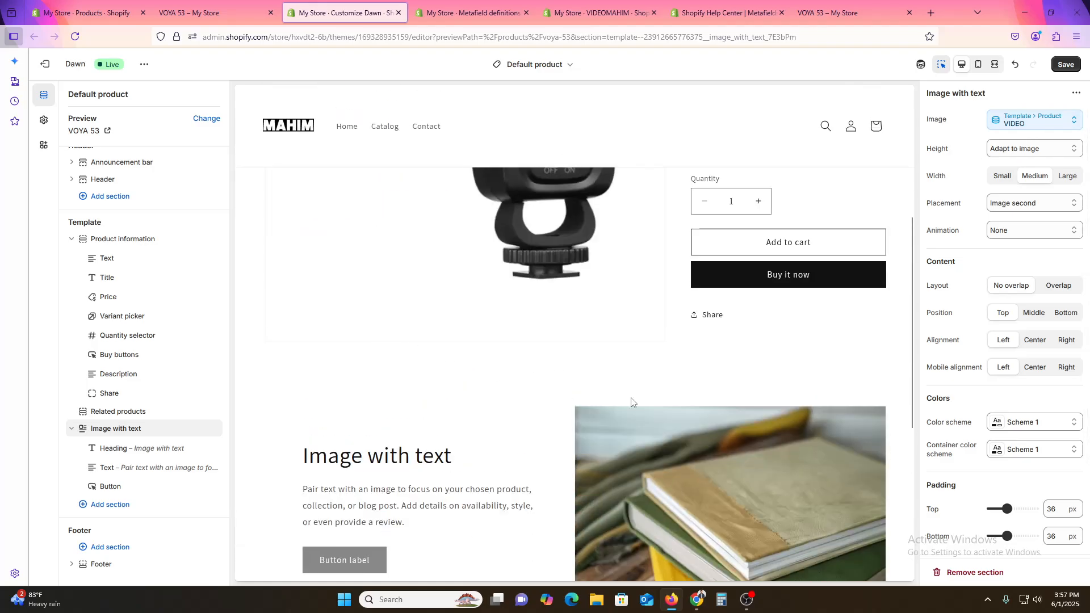
scroll(818, 440, "down", 5)
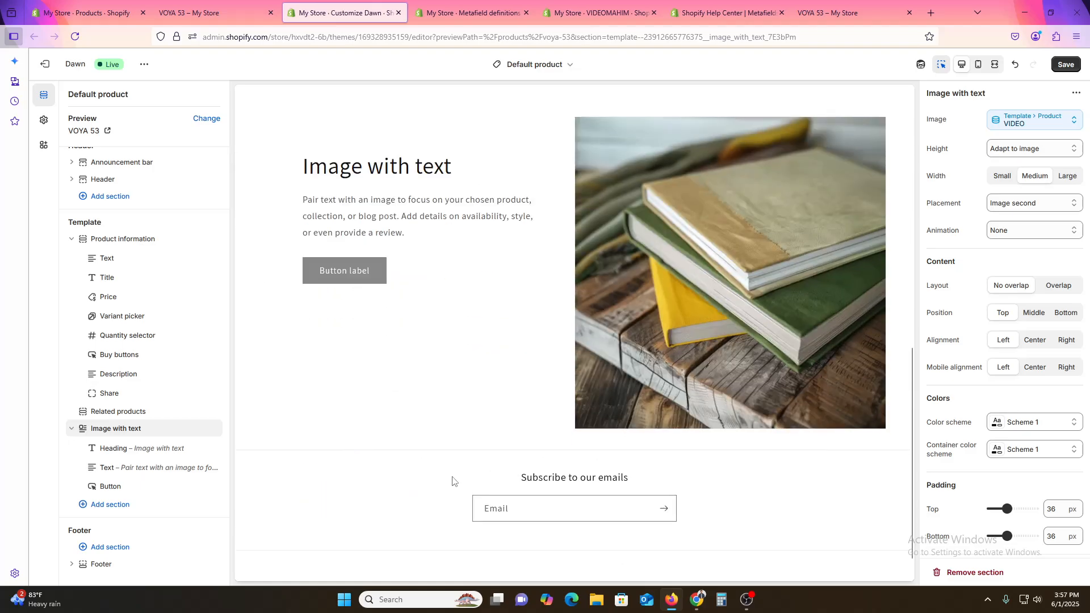
scroll(453, 481, "up", 6)
scroll(686, 469, "down", 3)
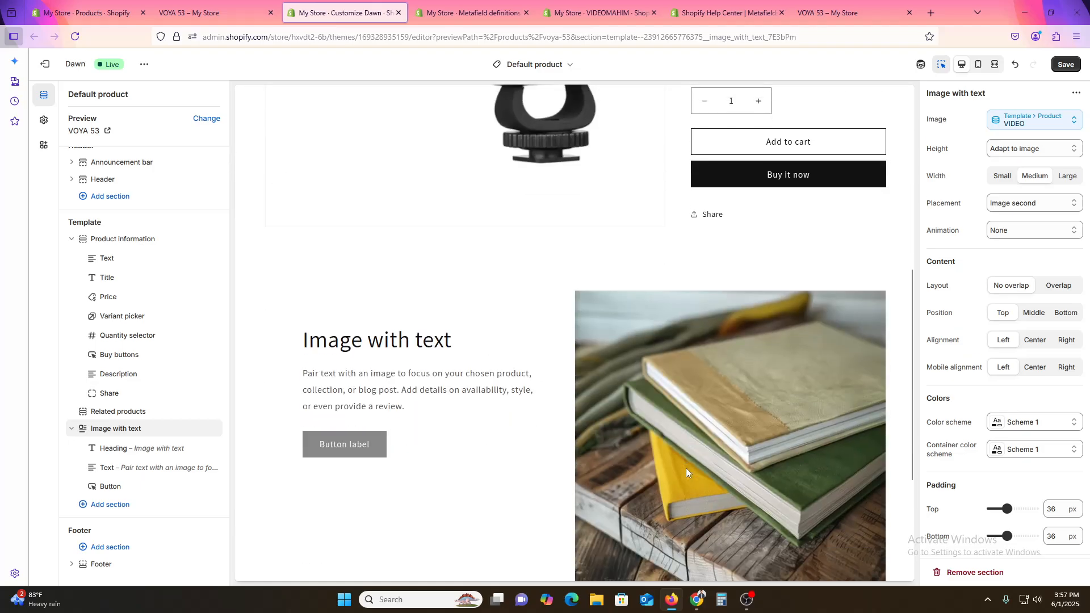
scroll(686, 469, "down", 4)
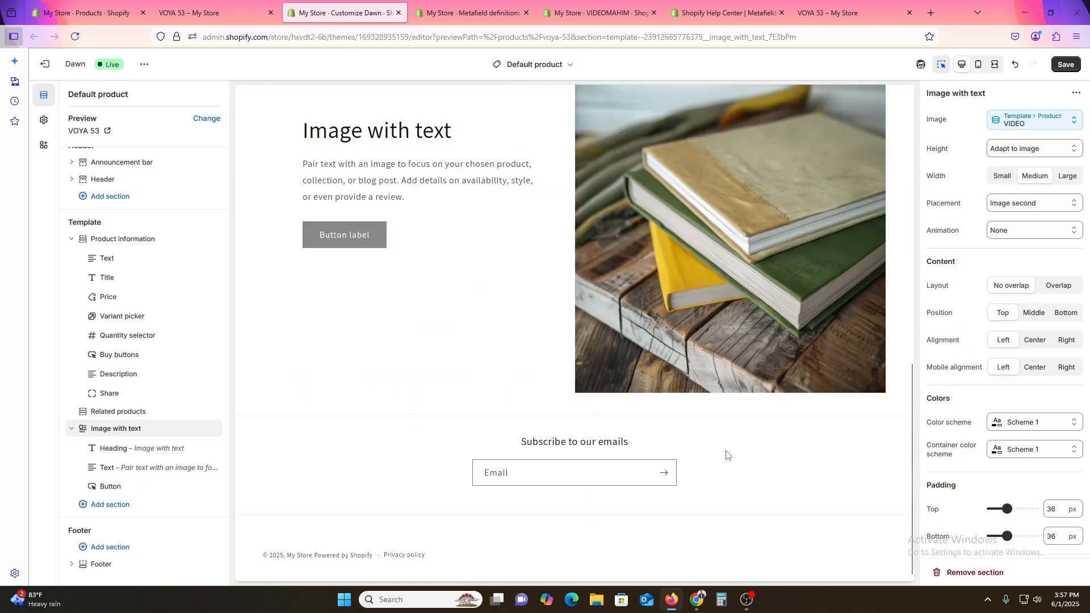
left_click(1066, 64)
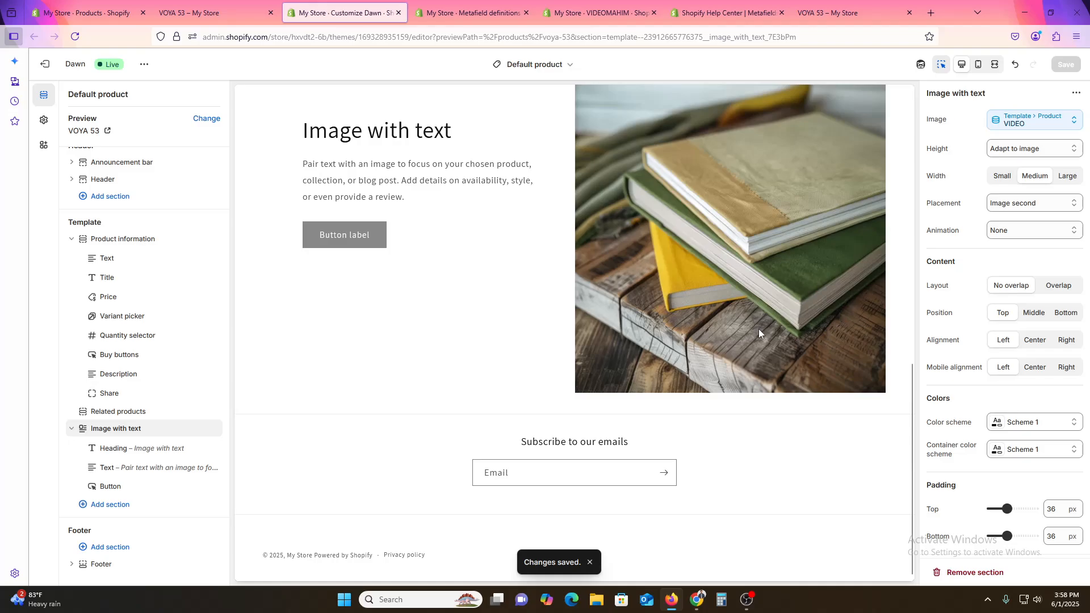
scroll(744, 318, "up", 4)
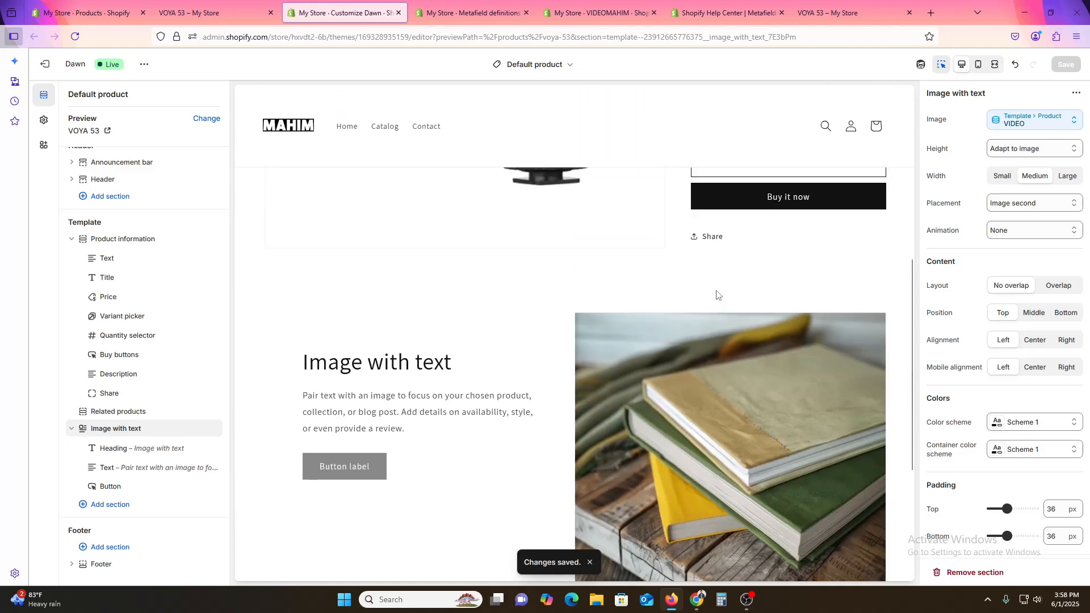